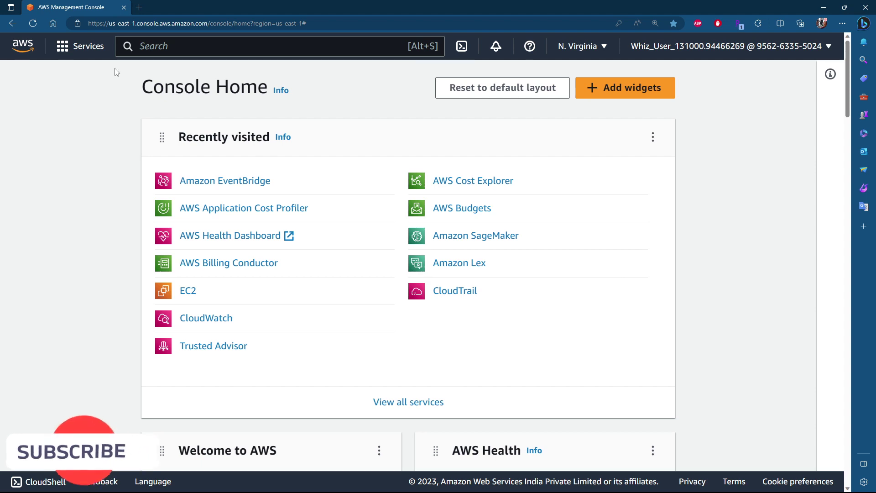
- Search the AWS console for s3 and open the S3 service
{"action": "left_click", "coordinate": [77, 53]}
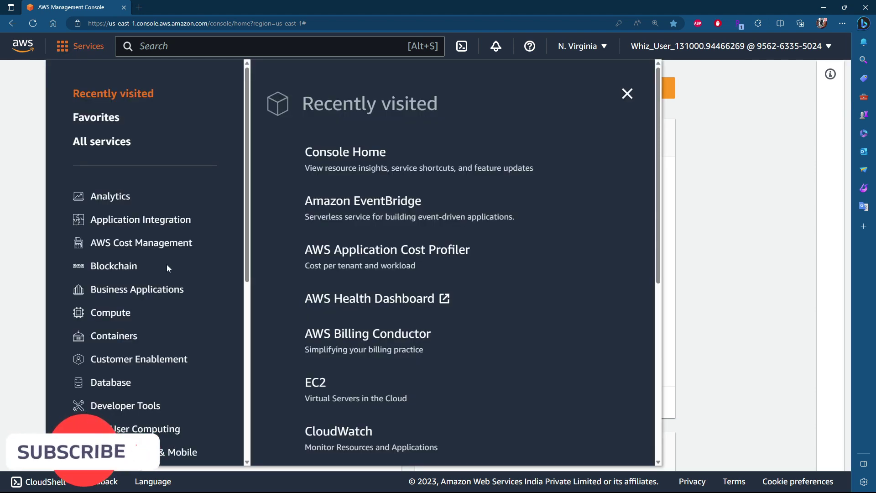
{"action": "scroll", "coordinate": [166, 267], "scroll_direction": "down", "scroll_amount": 7}
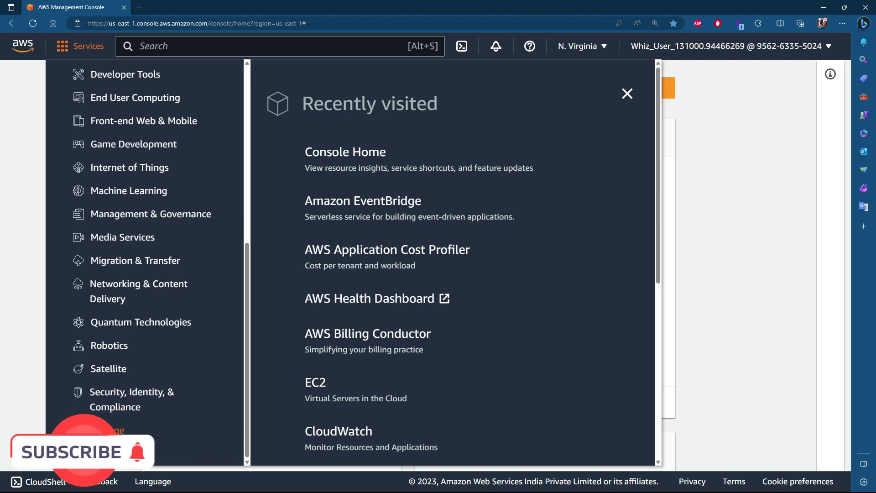
{"action": "left_click", "coordinate": [195, 47]}
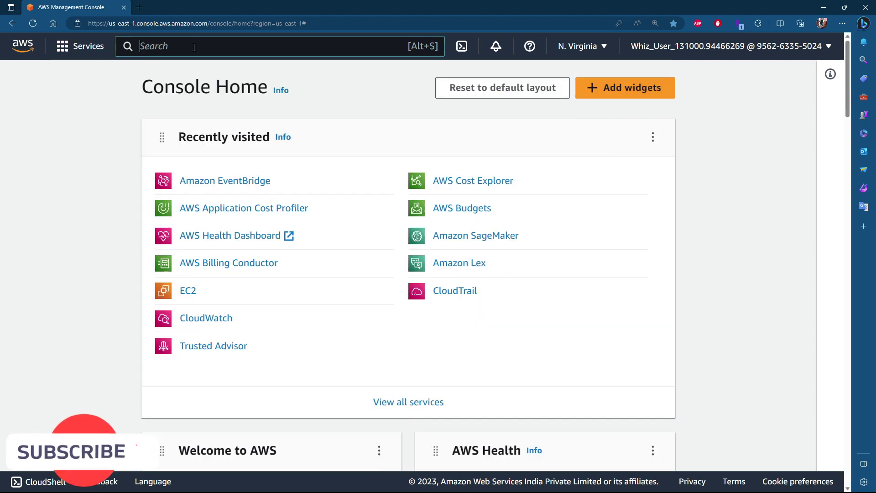
{"action": "type", "text": "s3"}
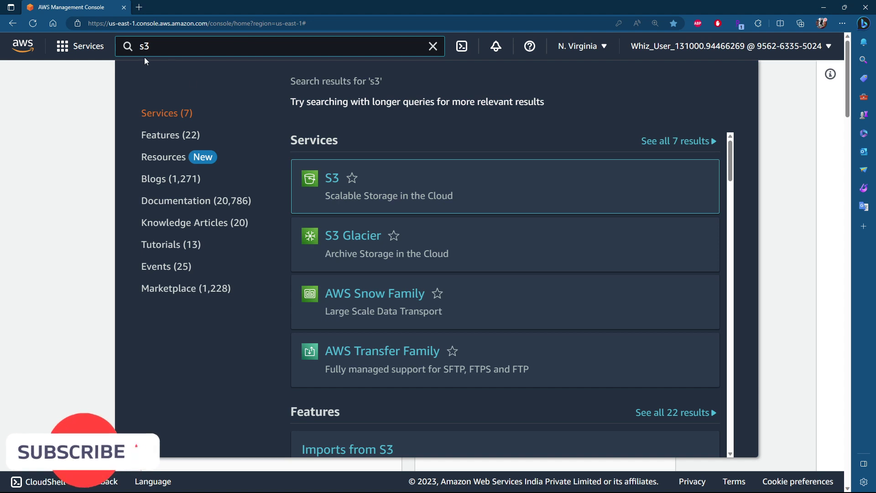
{"action": "mouse_move", "coordinate": [327, 185]}
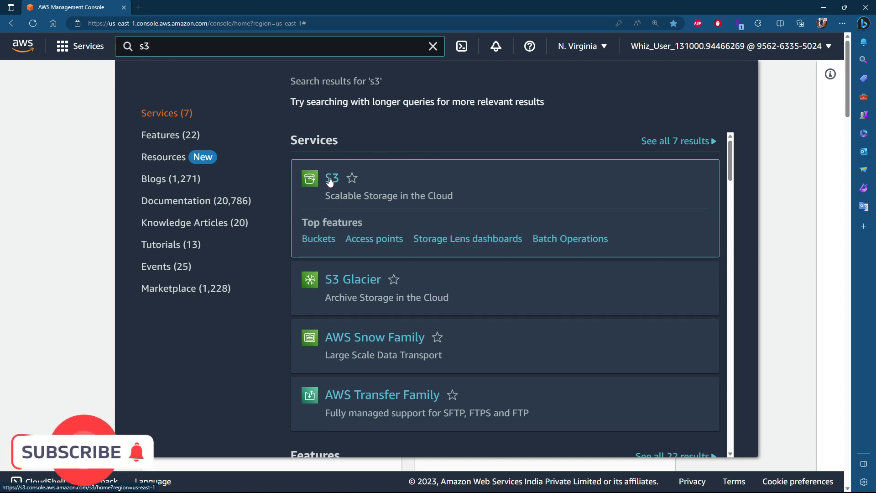
{"action": "left_click", "coordinate": [328, 183]}
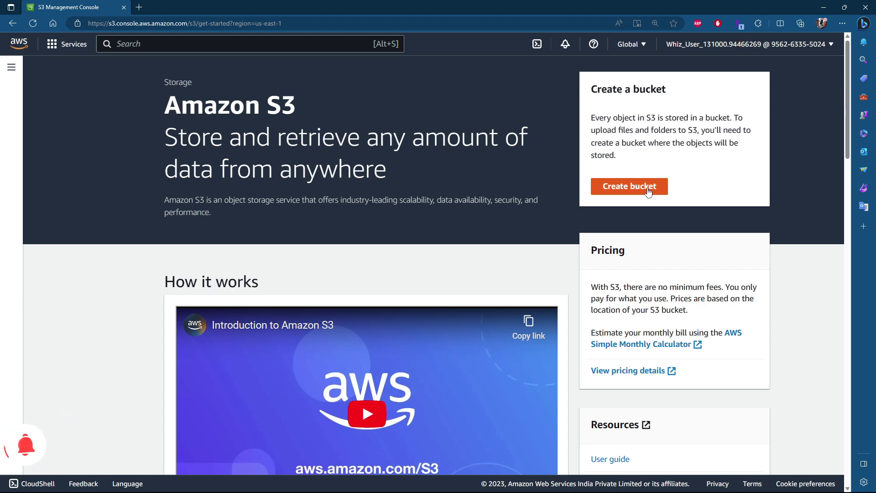
- Start creating a new S3 bucket and name it mys3bucketwhizlabs-test
{"action": "left_click", "coordinate": [649, 191]}
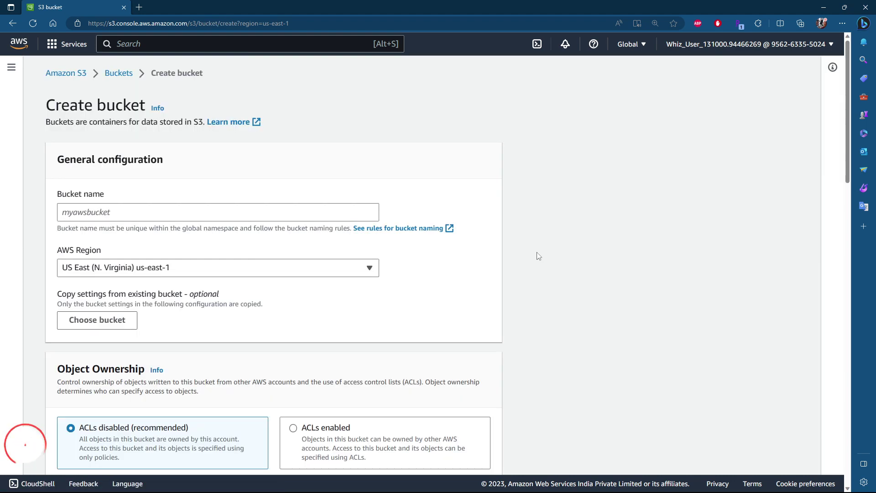
{"action": "scroll", "coordinate": [596, 272], "scroll_direction": "down", "scroll_amount": 2}
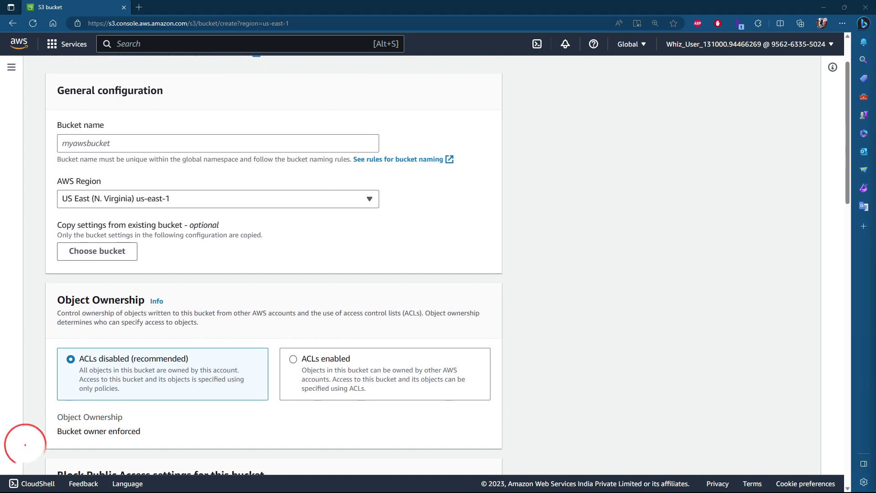
{"action": "left_click", "coordinate": [160, 144]}
{"action": "type", "text": "mys3bucketwhizlabs-test"}
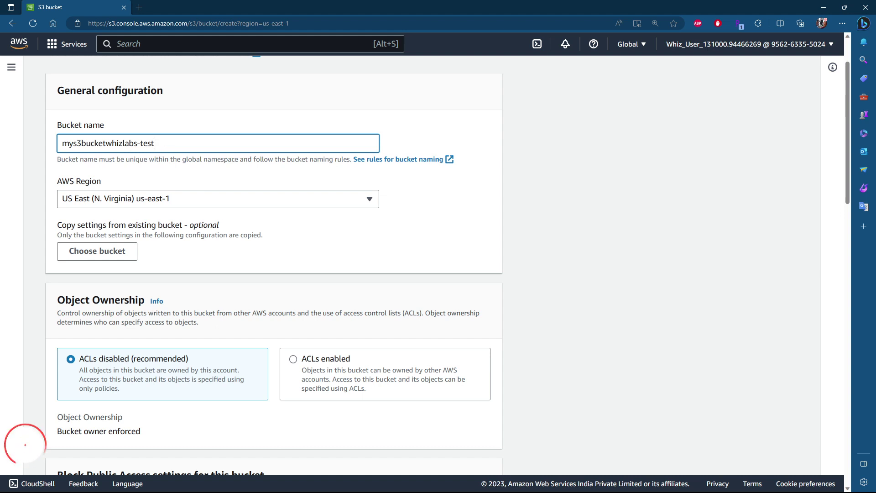
- Enable ACLs for the new bucket and set its object ownership to Object writer
{"action": "scroll", "coordinate": [518, 232], "scroll_direction": "down", "scroll_amount": 2}
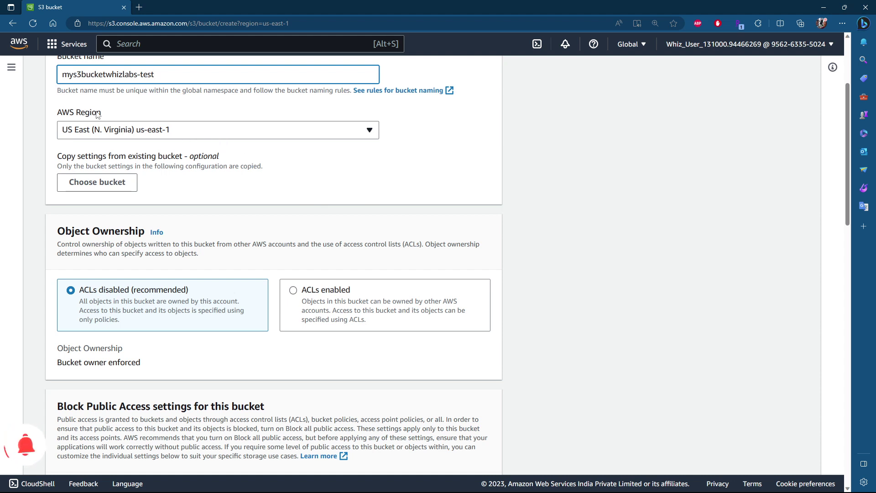
{"action": "left_click_drag", "start_coordinate": [106, 112], "coordinate": [56, 114]}
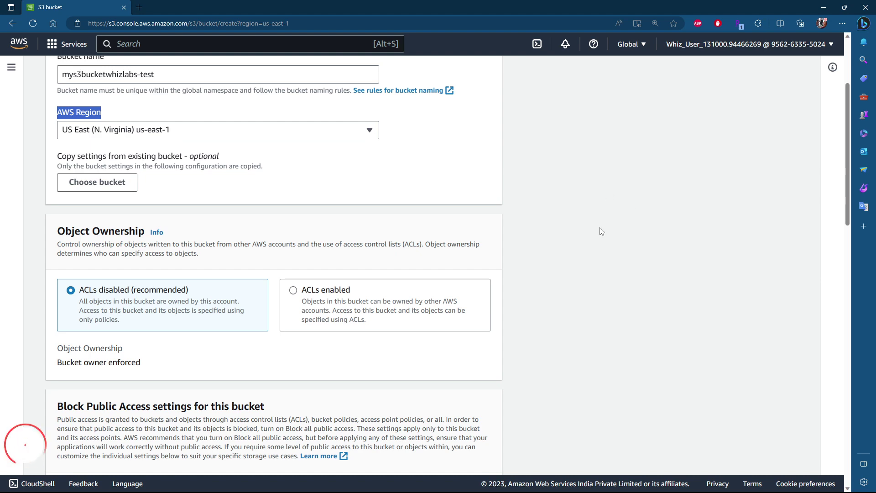
{"action": "scroll", "coordinate": [301, 235], "scroll_direction": "down", "scroll_amount": 2}
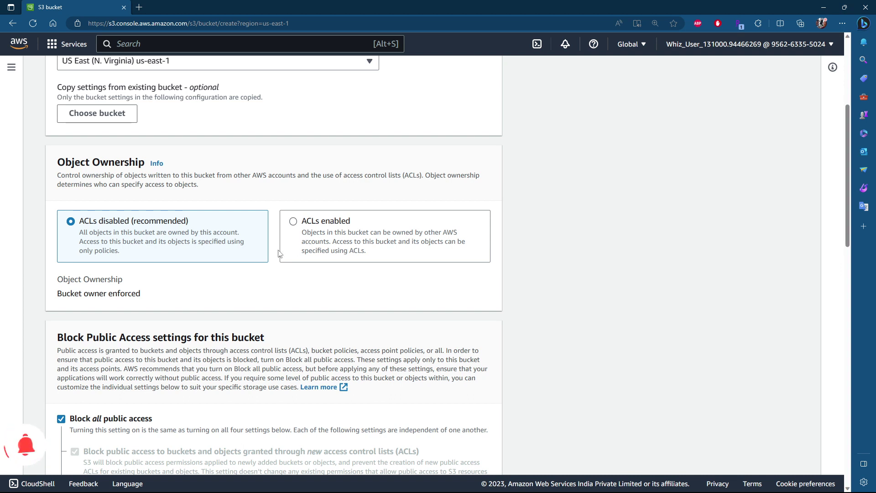
{"action": "left_click", "coordinate": [294, 222]}
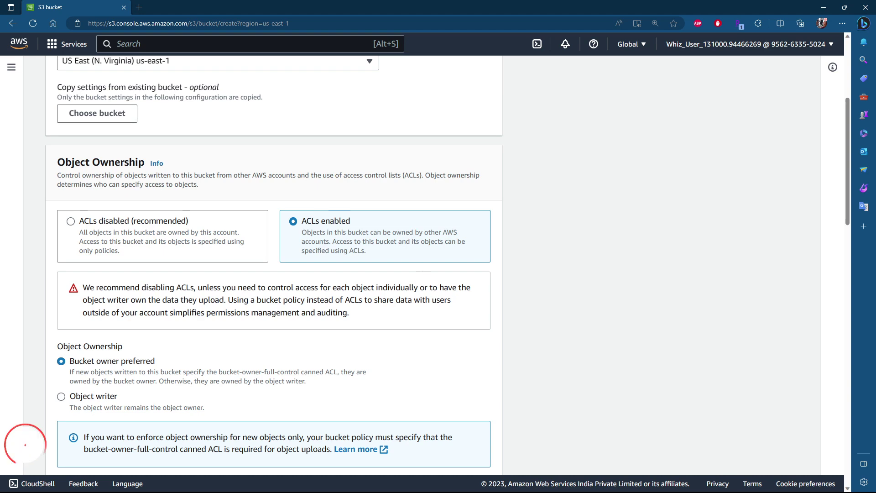
{"action": "scroll", "coordinate": [332, 327], "scroll_direction": "down", "scroll_amount": 2}
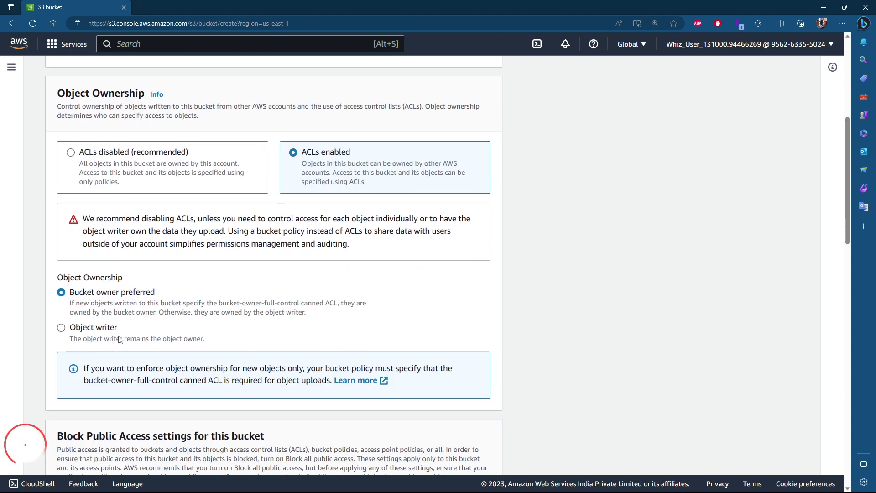
{"action": "left_click", "coordinate": [62, 328]}
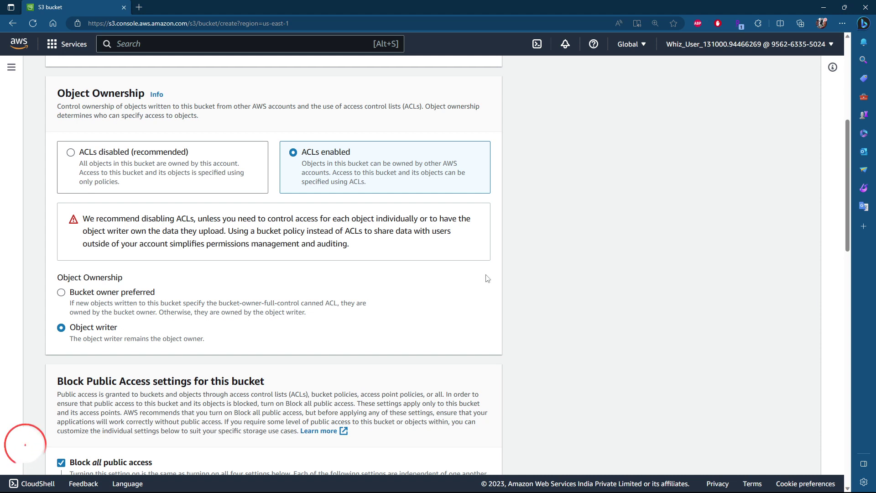
- Turn off Block all public access for the bucket and acknowledge that its objects might become public
{"action": "scroll", "coordinate": [402, 328], "scroll_direction": "down", "scroll_amount": 1}
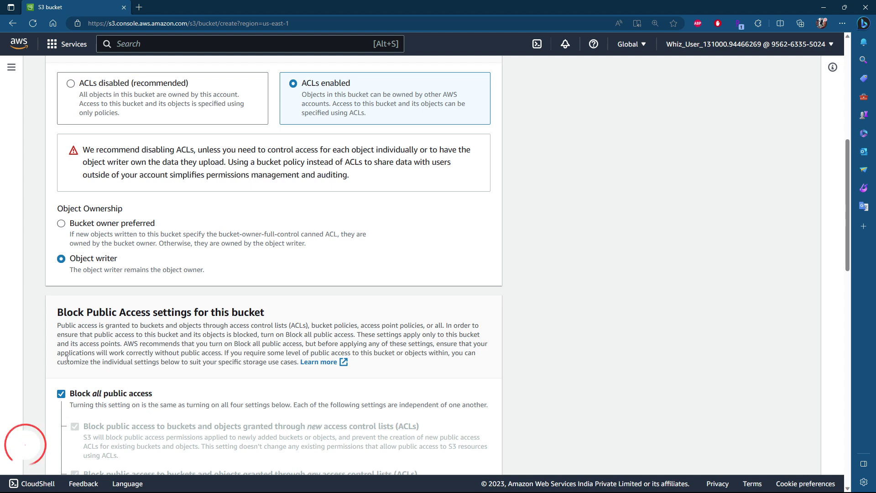
{"action": "scroll", "coordinate": [111, 348], "scroll_direction": "down", "scroll_amount": 2}
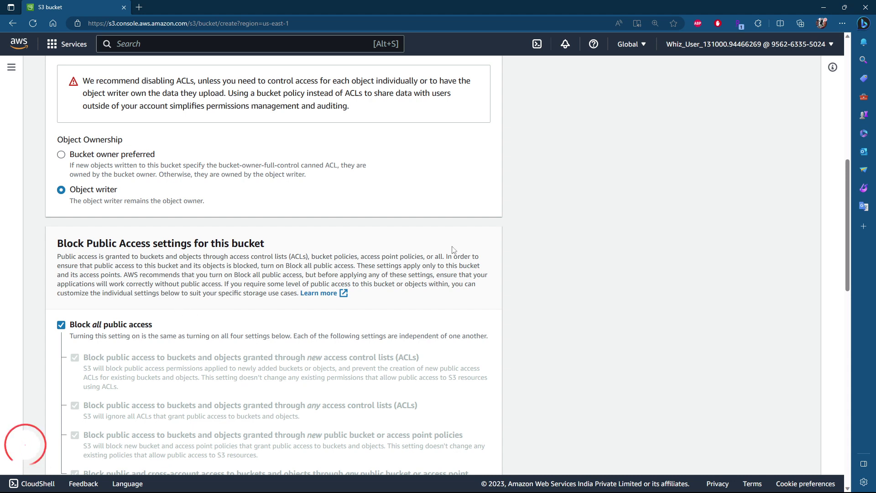
{"action": "left_click", "coordinate": [61, 325]}
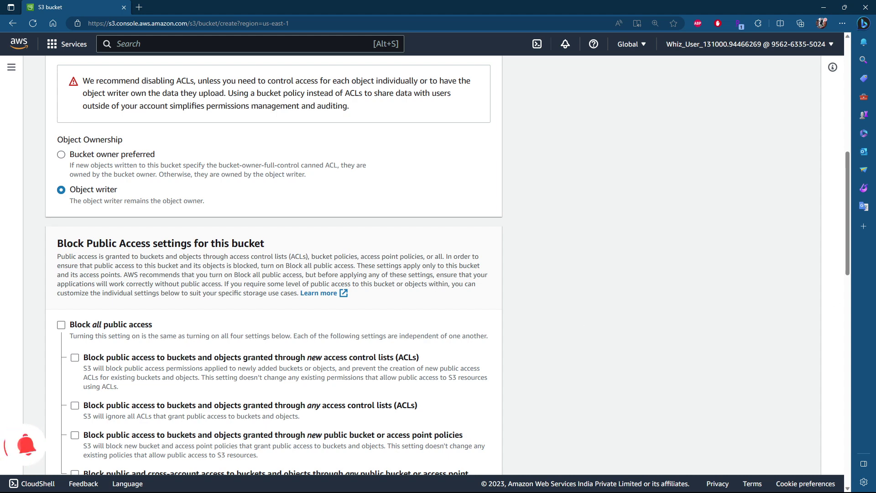
{"action": "scroll", "coordinate": [180, 322], "scroll_direction": "down", "scroll_amount": 5}
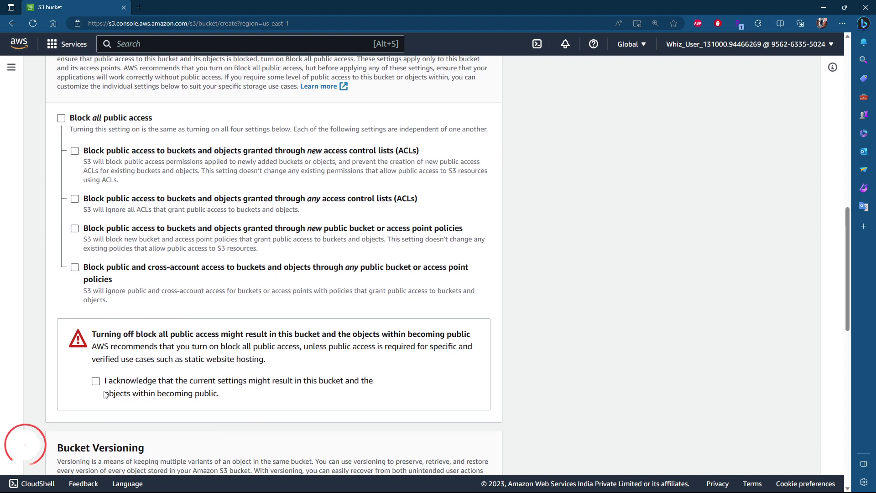
{"action": "left_click", "coordinate": [96, 382]}
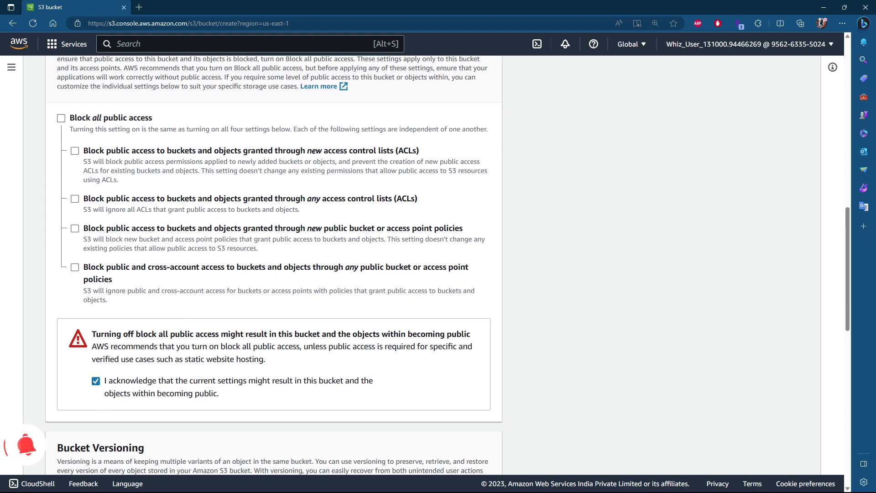
- Try to create the bucket with the default versioning, tag and encryption settings
{"action": "scroll", "coordinate": [446, 347], "scroll_direction": "down", "scroll_amount": 8}
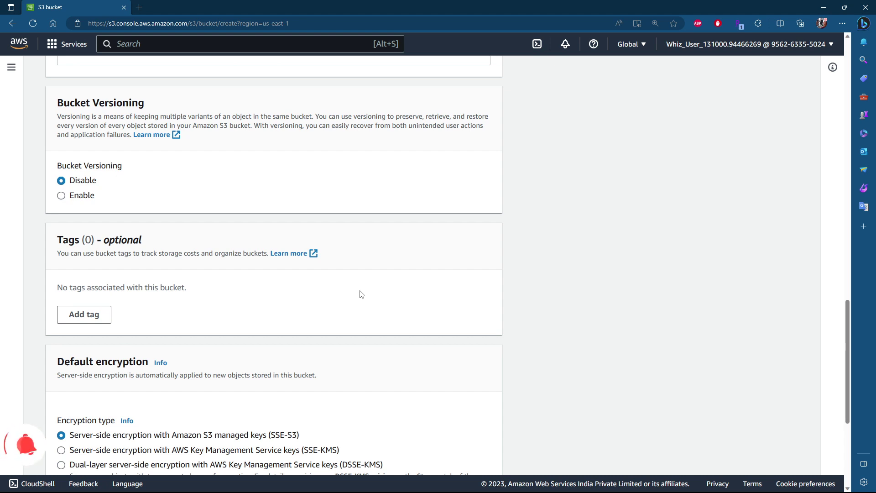
{"action": "left_click_drag", "start_coordinate": [75, 104], "coordinate": [193, 119]}
{"action": "left_click", "coordinate": [160, 111]}
{"action": "scroll", "coordinate": [230, 209], "scroll_direction": "down", "scroll_amount": 5}
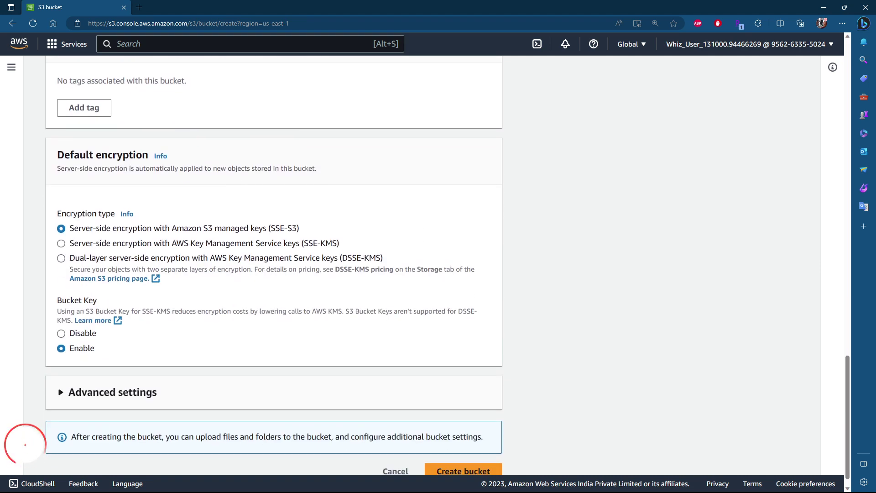
{"action": "scroll", "coordinate": [433, 358], "scroll_direction": "down", "scroll_amount": 1}
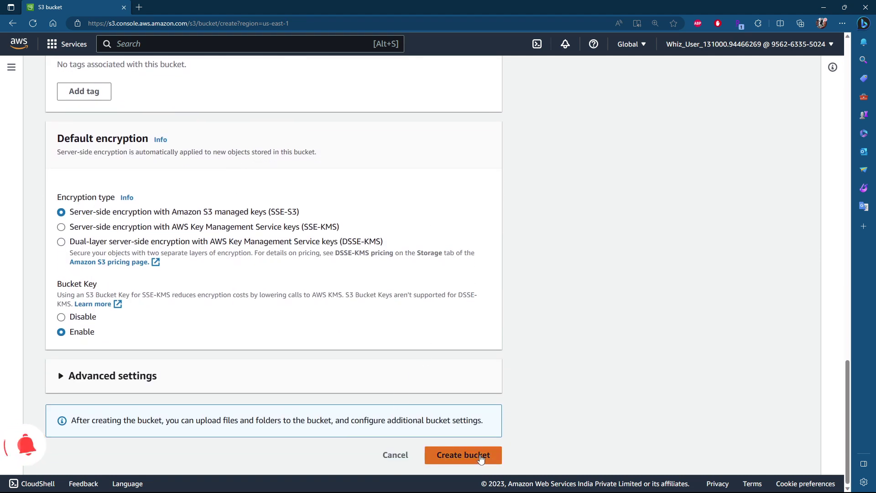
{"action": "scroll", "coordinate": [510, 381], "scroll_direction": "up", "scroll_amount": 1}
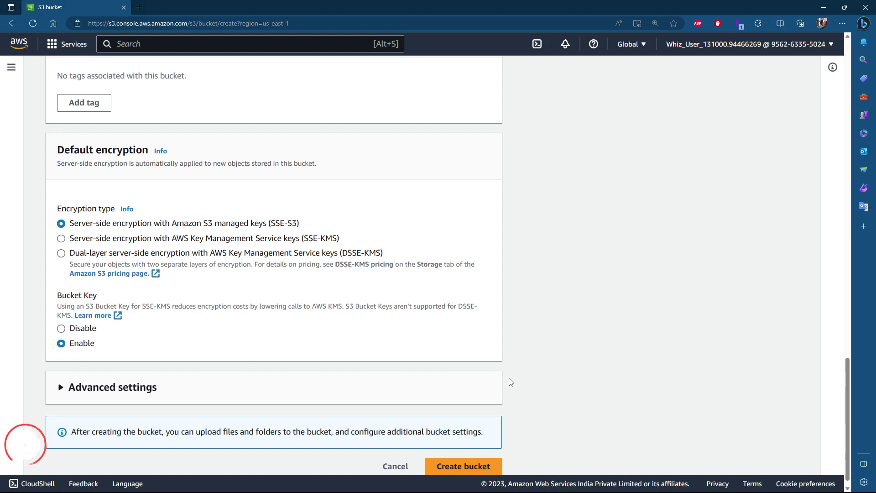
{"action": "left_click", "coordinate": [456, 466]}
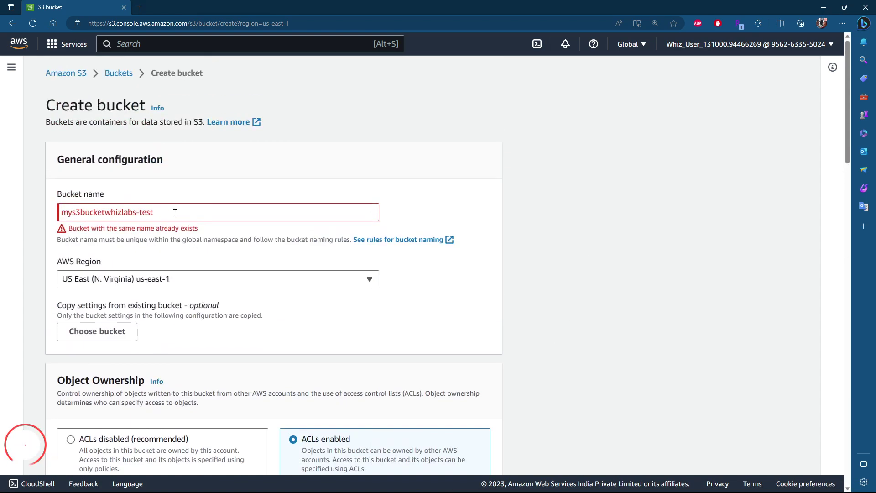
- Change the bucket name to mys3bucketdandu1948labs-test and create the bucket with the other settings as configured
{"action": "left_click_drag", "start_coordinate": [103, 229], "coordinate": [220, 219]}
{"action": "left_click", "coordinate": [191, 211]}
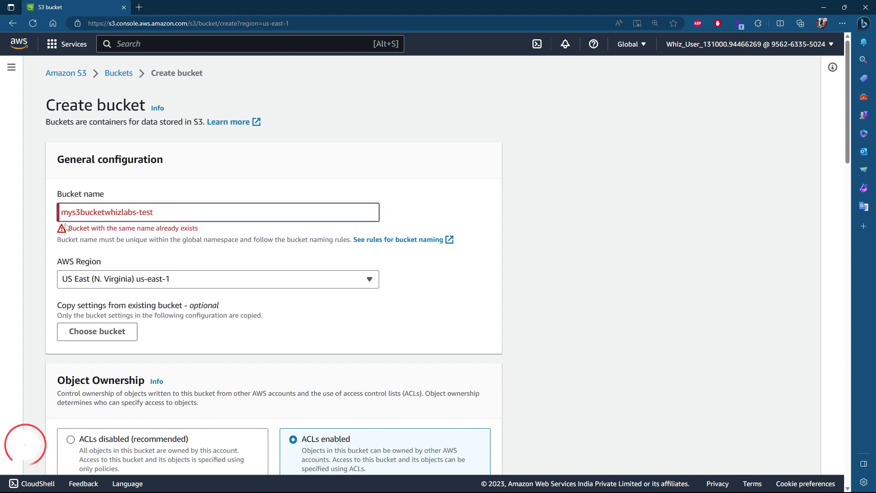
{"action": "left_click", "coordinate": [159, 212]}
{"action": "left_click", "coordinate": [122, 213]}
{"action": "key", "text": "BackSpace"}
{"action": "key", "text": "BackSpace"}
{"action": "key", "text": "BackSpace"}
{"action": "key", "text": "BackSpace"}
{"action": "type", "text": "dnau"}
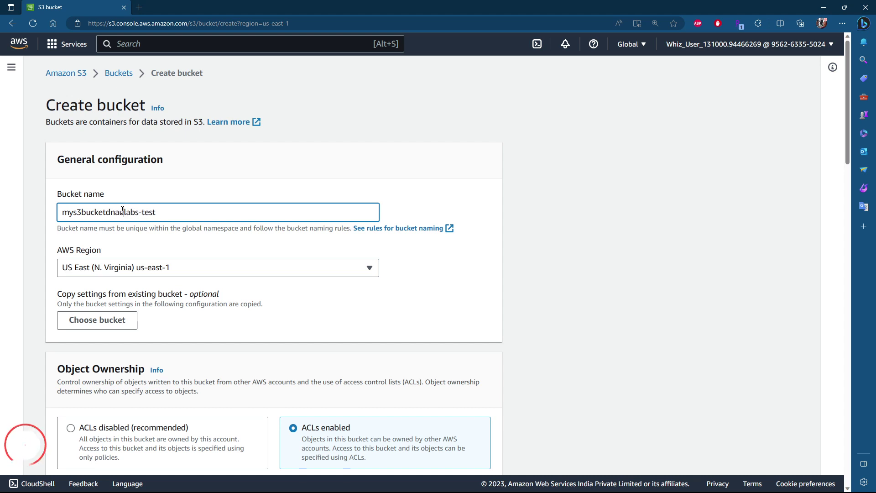
{"action": "key", "text": "BackSpace"}
{"action": "key", "text": "BackSpace"}
{"action": "key", "text": "BackSpace"}
{"action": "type", "text": "aneu1948"}
{"action": "scroll", "coordinate": [352, 242], "scroll_direction": "down", "scroll_amount": 20}
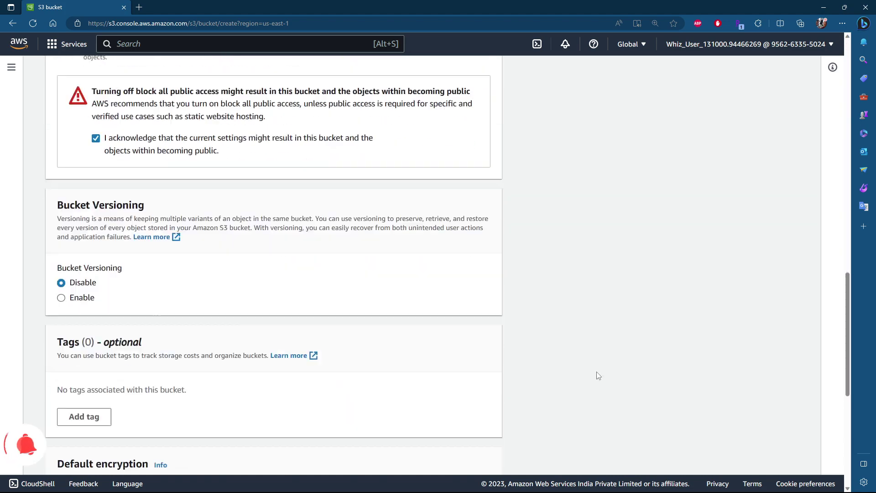
{"action": "left_click", "coordinate": [500, 454]}
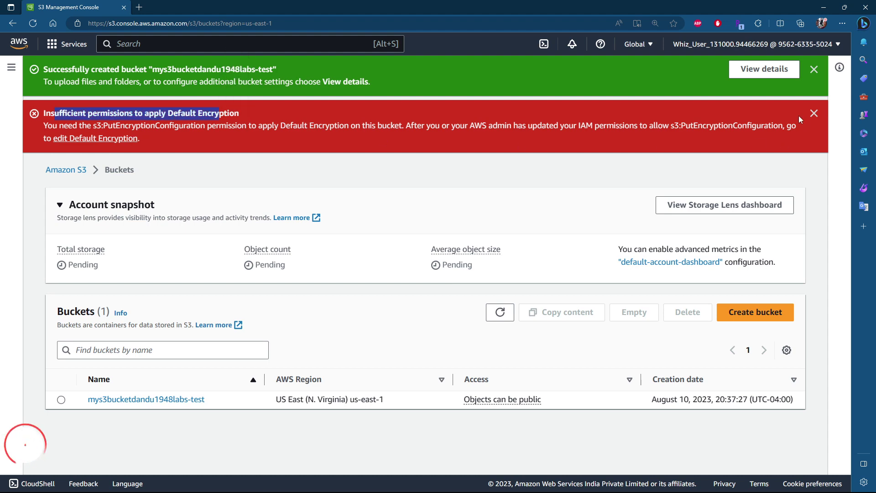
- Dismiss both notifications and return to the bucket list by way of the Amazon S3 start page
{"action": "left_click", "coordinate": [815, 112]}
{"action": "left_click", "coordinate": [814, 69]}
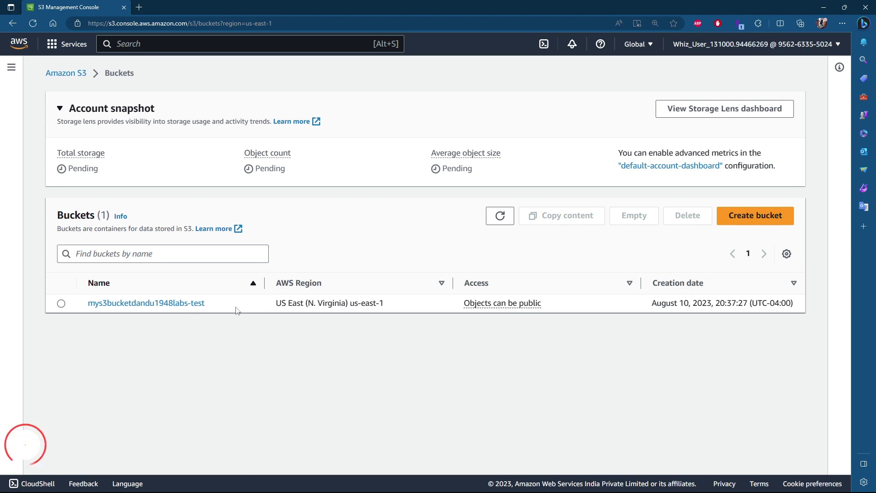
{"action": "left_click", "coordinate": [67, 74]}
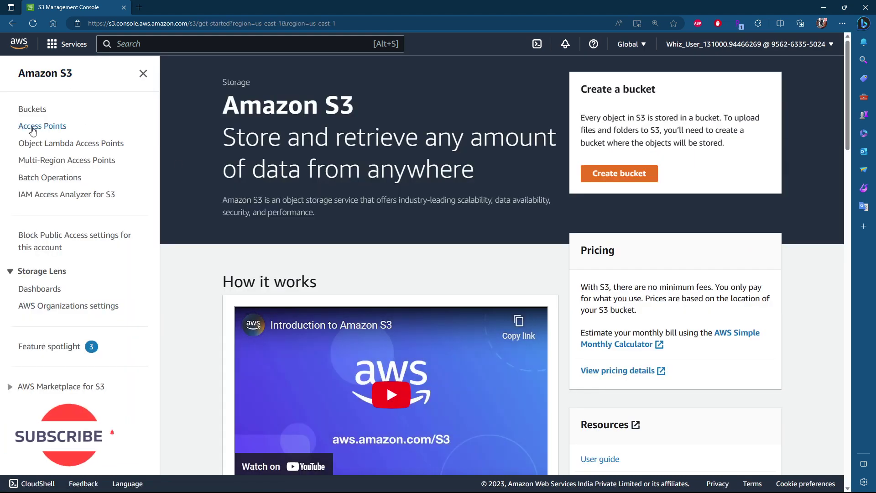
{"action": "left_click", "coordinate": [31, 110]}
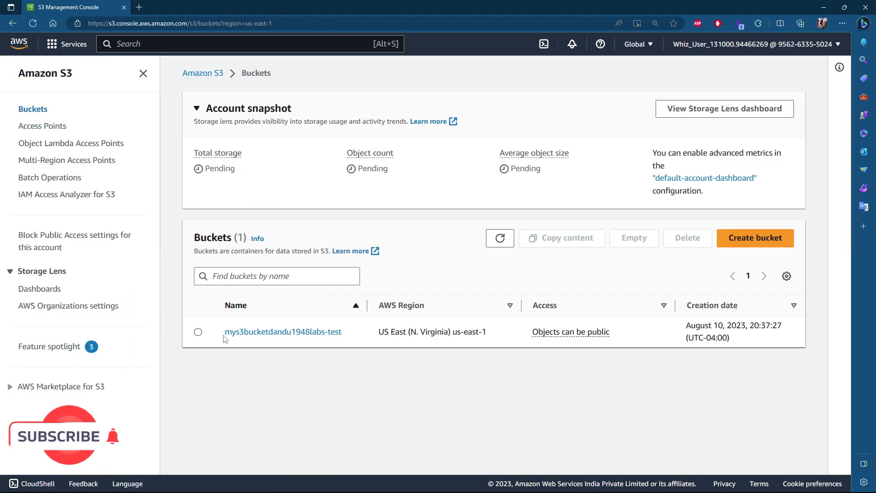
- Open the mys3bucketdandu1948labs-test bucket and go to its page for uploading files and folders
{"action": "left_click_drag", "start_coordinate": [225, 331], "coordinate": [351, 325]}
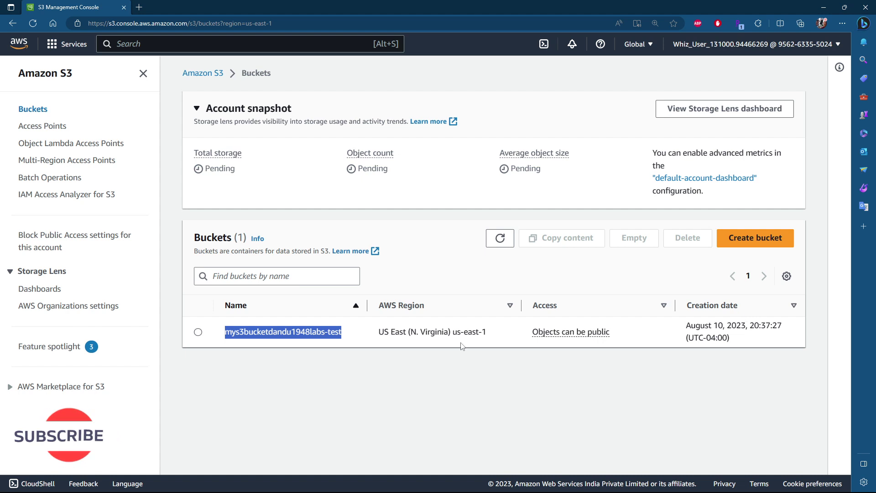
{"action": "left_click", "coordinate": [283, 333]}
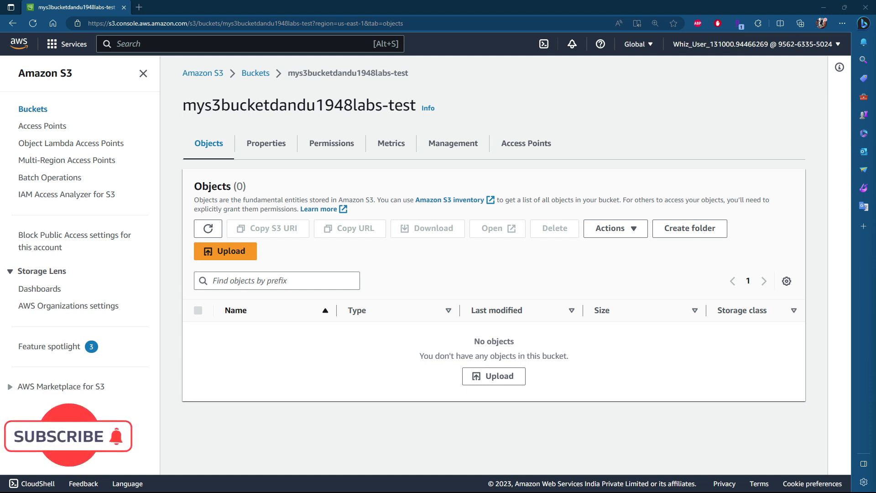
{"action": "left_click", "coordinate": [493, 382]}
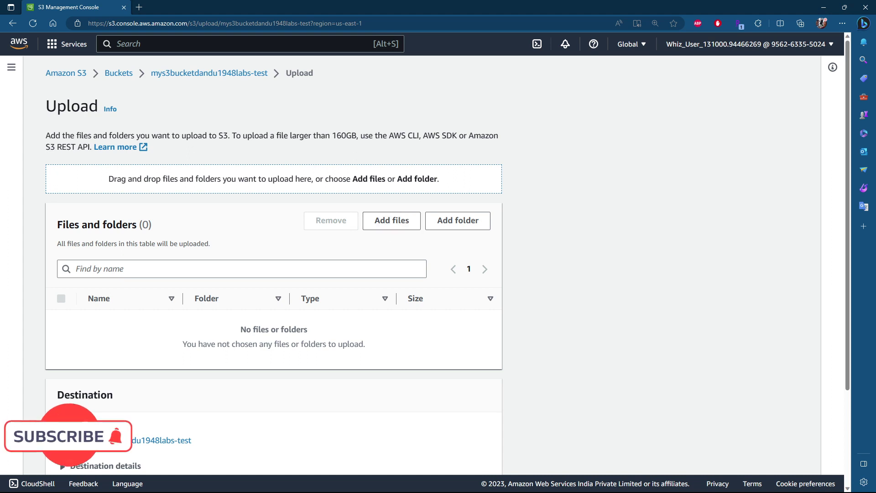
- Add the smiley2_51_04.jpg image from the Downloads folder to the list of files for upload
{"action": "left_click", "coordinate": [395, 220]}
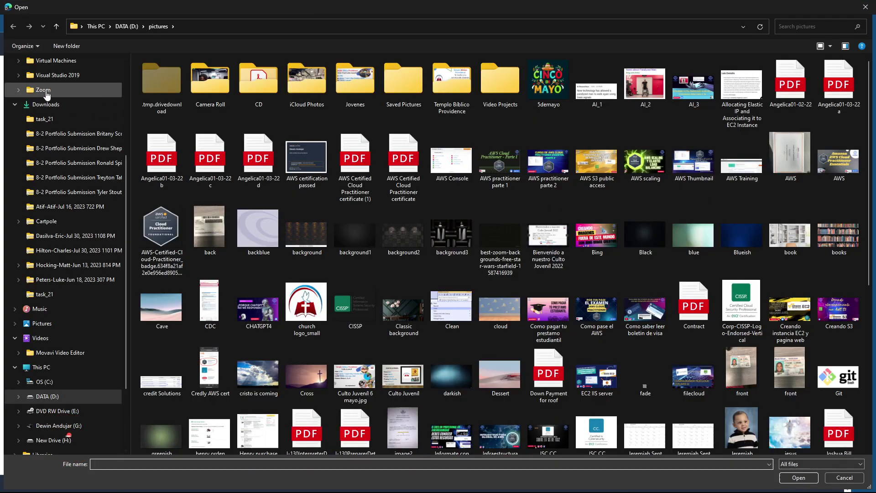
{"action": "scroll", "coordinate": [64, 89], "scroll_direction": "up", "scroll_amount": 4}
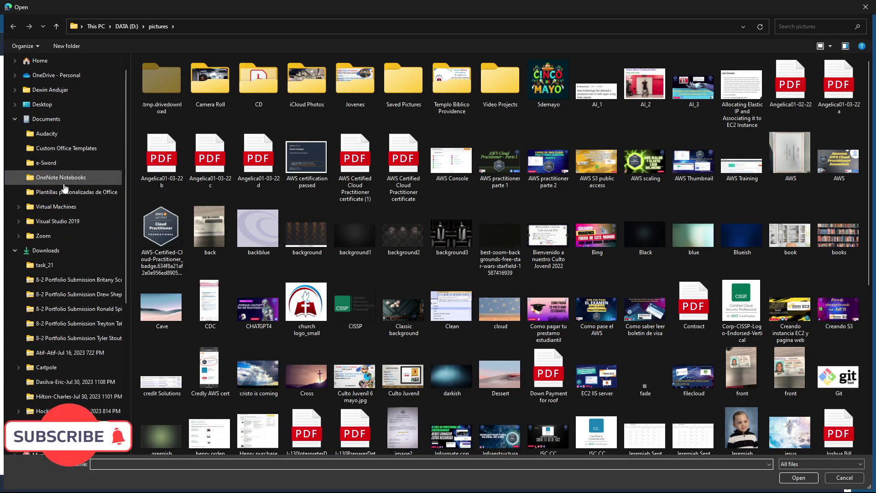
{"action": "scroll", "coordinate": [64, 214], "scroll_direction": "up", "scroll_amount": 1}
{"action": "left_click", "coordinate": [52, 269]}
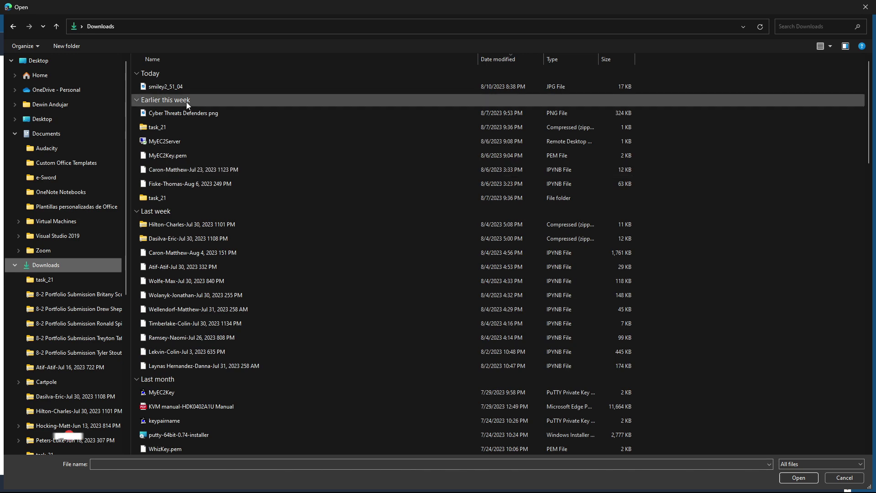
{"action": "left_click", "coordinate": [168, 86]}
{"action": "left_click", "coordinate": [799, 478]}
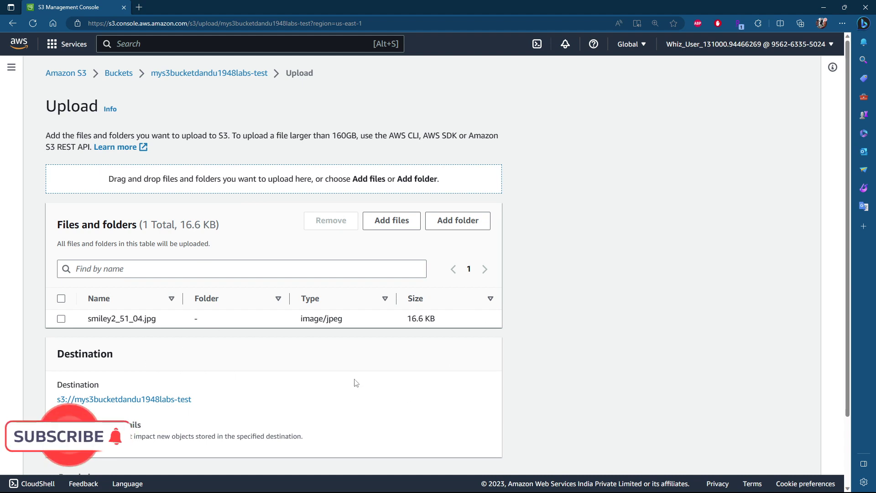
- Upload the listed file to the bucket and close the upload status page
{"action": "scroll", "coordinate": [354, 384], "scroll_direction": "down", "scroll_amount": 2}
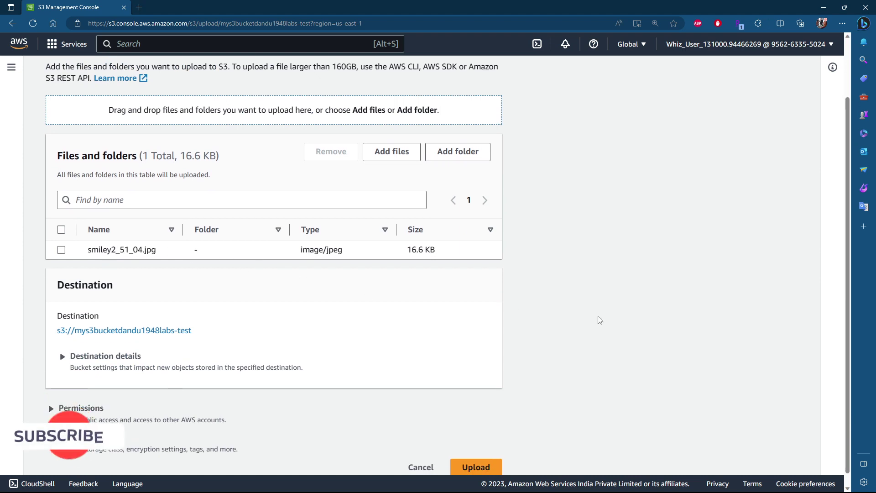
{"action": "scroll", "coordinate": [525, 418], "scroll_direction": "down", "scroll_amount": 1}
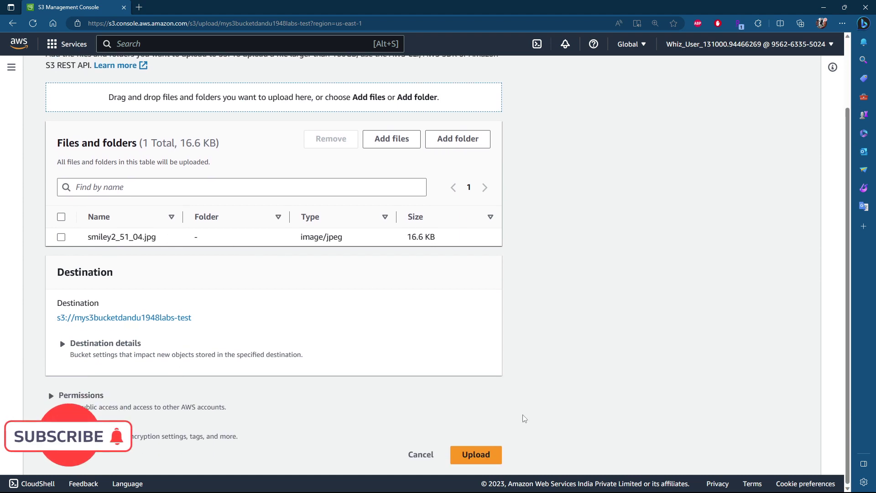
{"action": "left_click", "coordinate": [478, 458]}
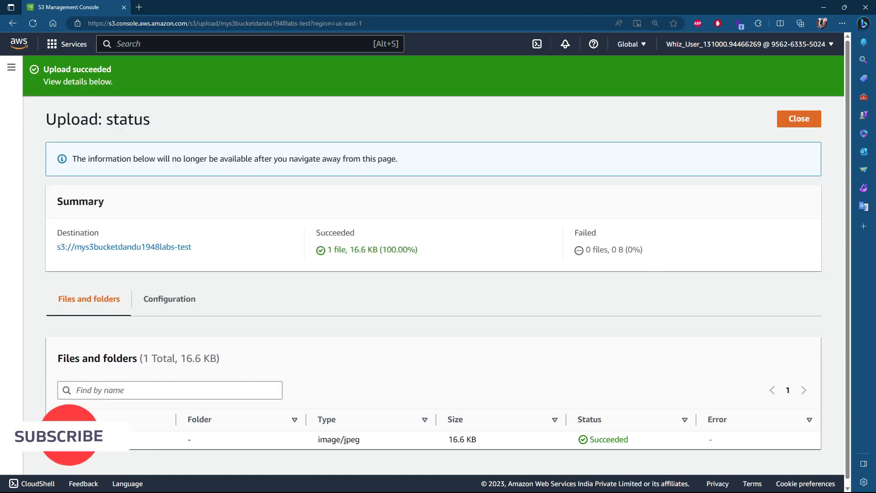
{"action": "scroll", "coordinate": [299, 371], "scroll_direction": "down", "scroll_amount": 1}
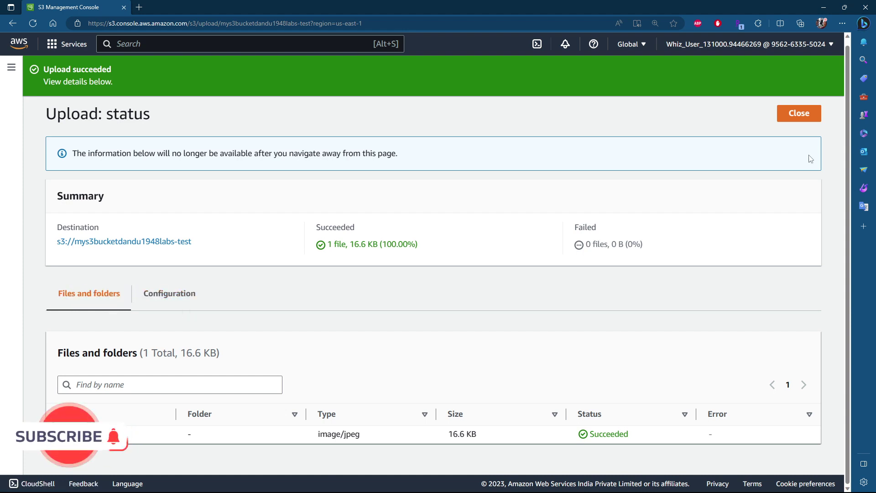
{"action": "left_click", "coordinate": [804, 116]}
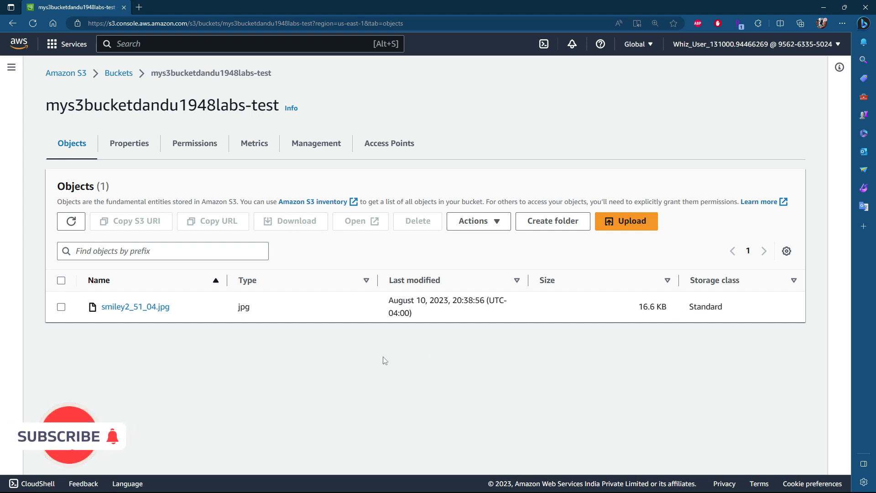
- Open the details of smiley2_51_04.jpg, copy its object URL and load that address in a new browser tab
{"action": "left_click", "coordinate": [151, 311]}
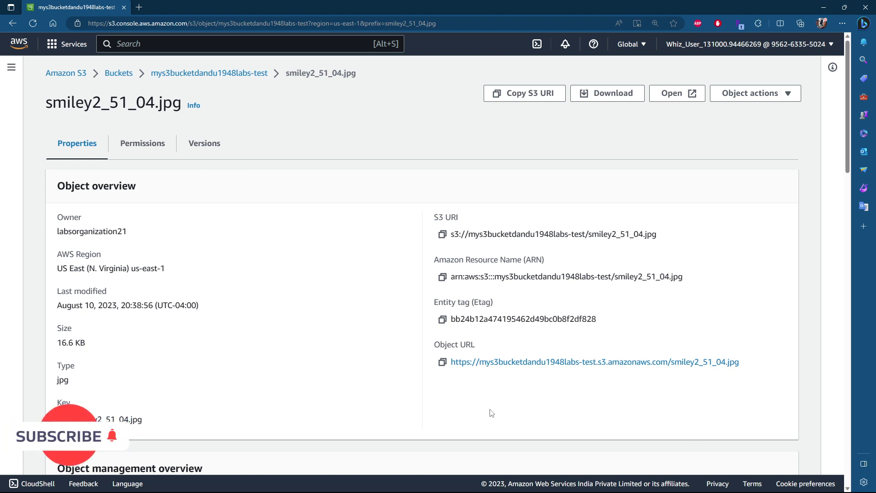
{"action": "left_click", "coordinate": [442, 361]}
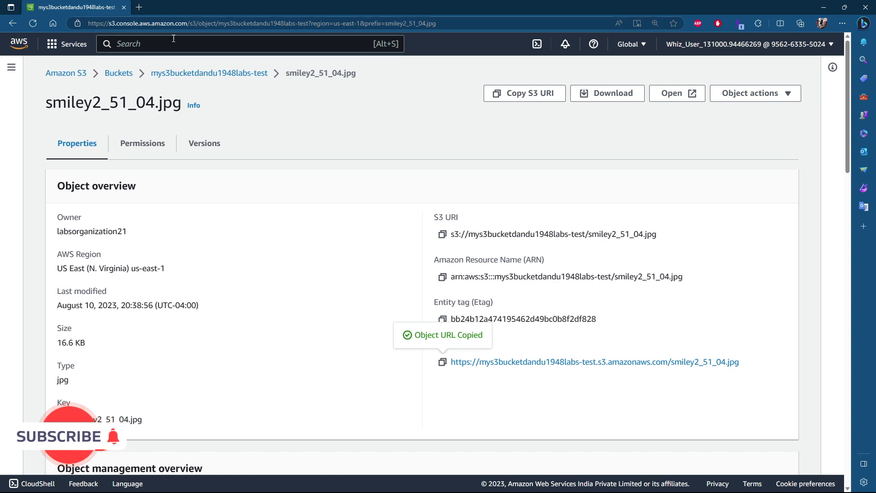
{"action": "left_click", "coordinate": [139, 7]}
{"action": "key", "text": "ctrl+v"}
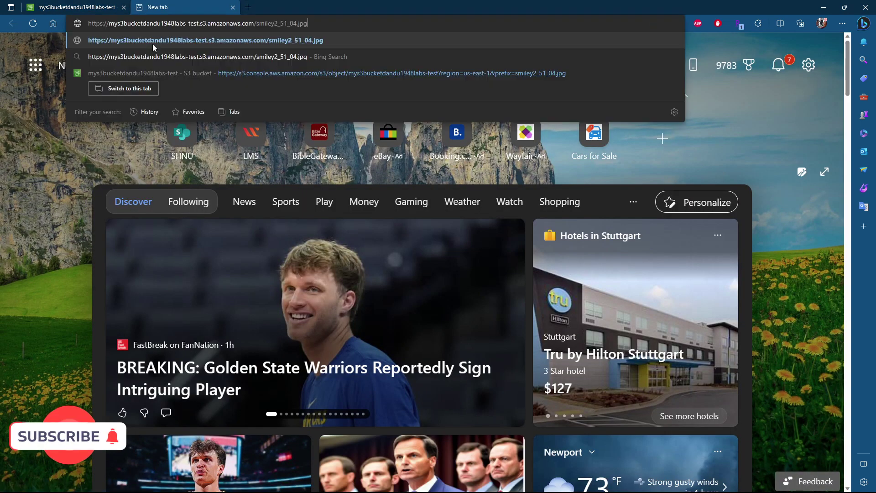
{"action": "left_click", "coordinate": [153, 44]}
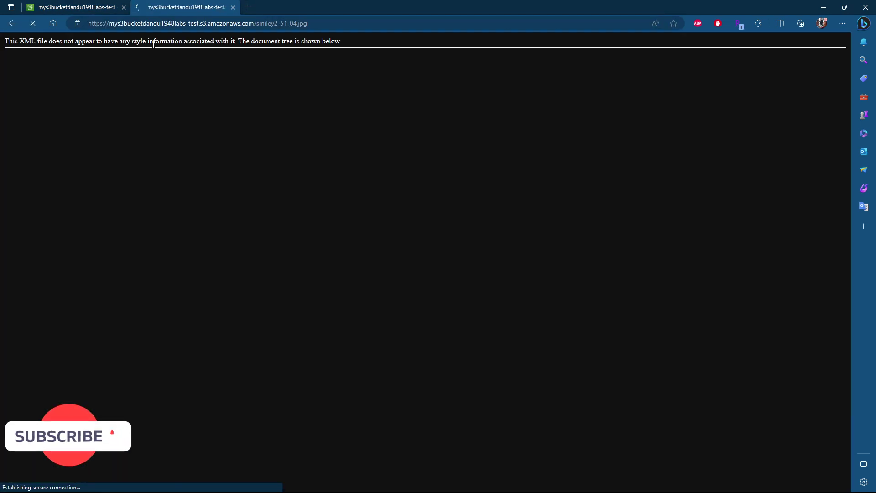
- Enlarge the loaded page to 175% and examine the code and message in the XML response
{"action": "left_click_drag", "start_coordinate": [186, 199], "coordinate": [16, 65]}
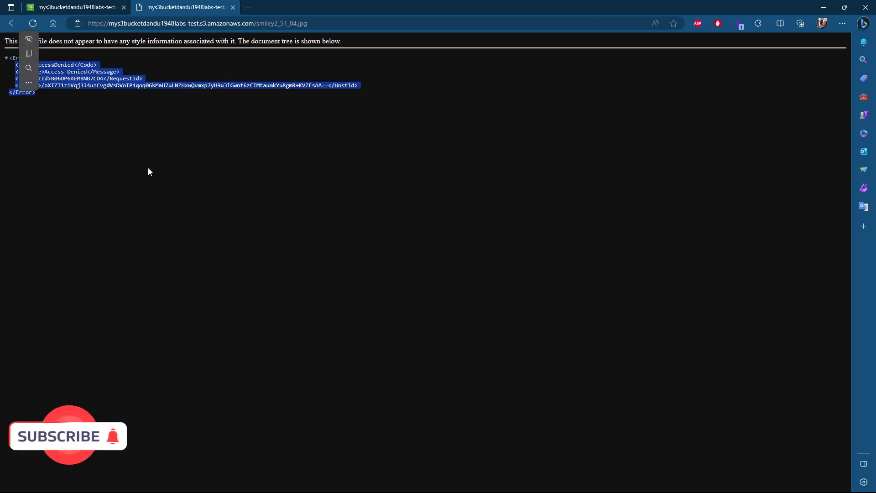
{"action": "key", "text": "ctrl+plus"}
{"action": "key", "text": "ctrl+plus"}
{"action": "key", "text": "ctrl+plus"}
{"action": "key", "text": "ctrl+plus"}
{"action": "left_click", "coordinate": [107, 104]}
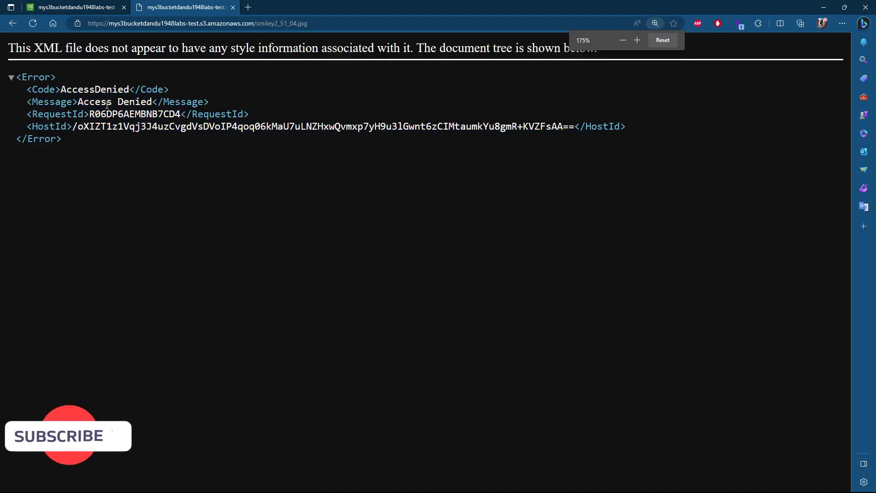
{"action": "left_click_drag", "start_coordinate": [82, 101], "coordinate": [158, 102]}
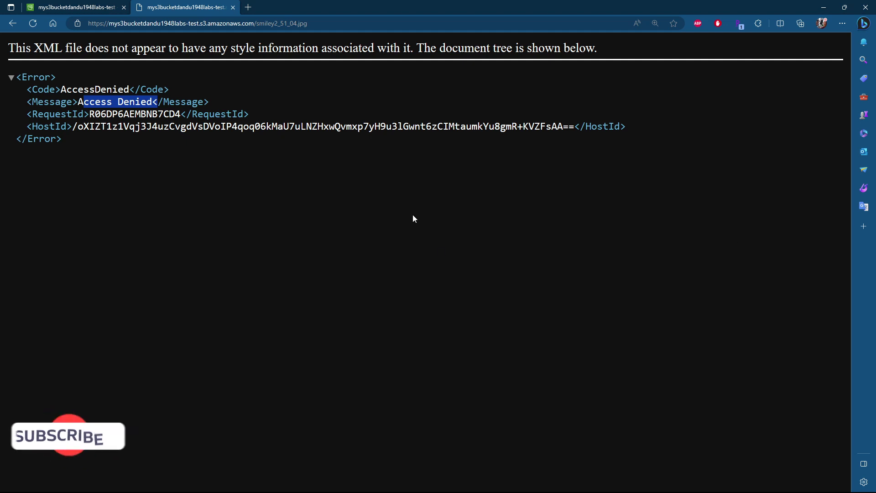
- Return to the object's page in the S3 console and open its access control list for editing
{"action": "left_click", "coordinate": [75, 8]}
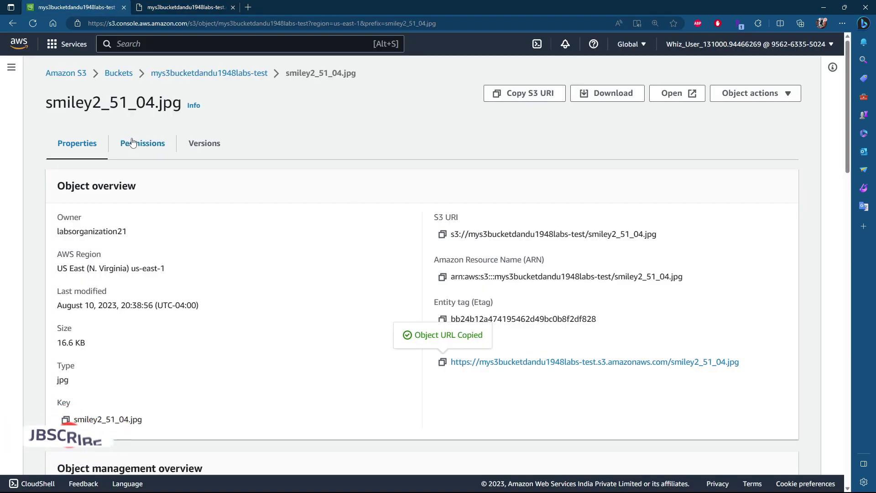
{"action": "left_click", "coordinate": [146, 145]}
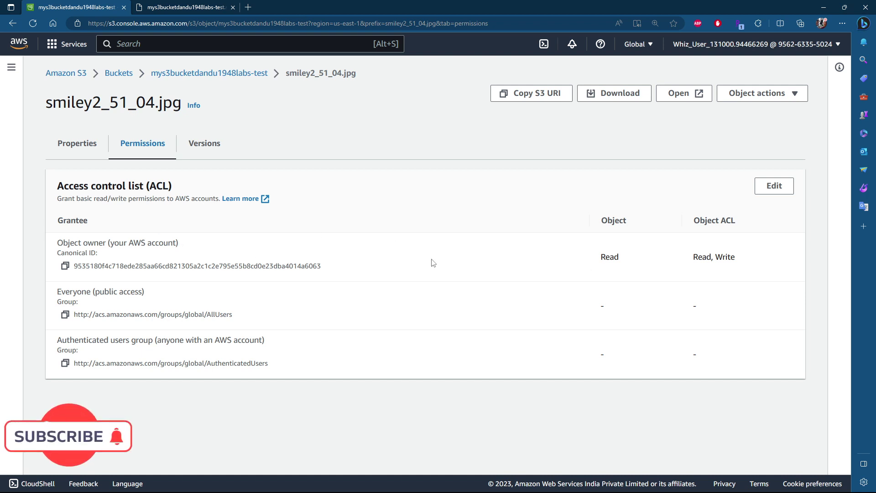
{"action": "left_click_drag", "start_coordinate": [57, 185], "coordinate": [148, 187]}
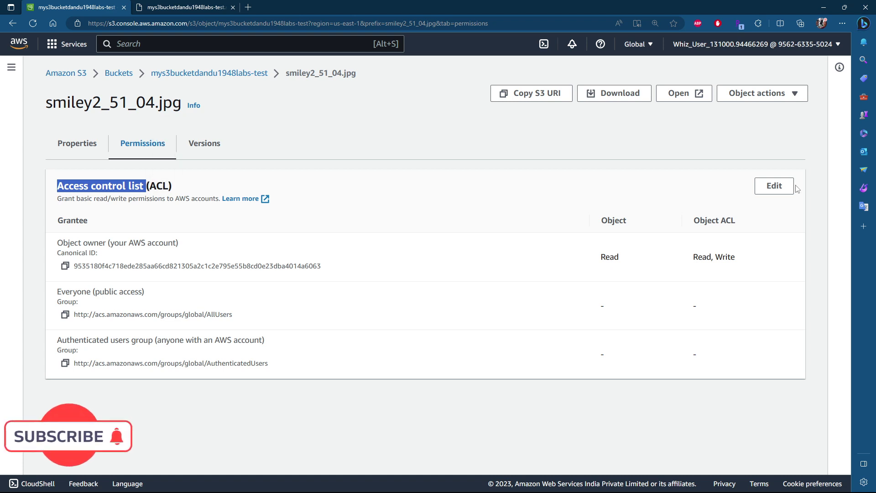
{"action": "left_click", "coordinate": [774, 187]}
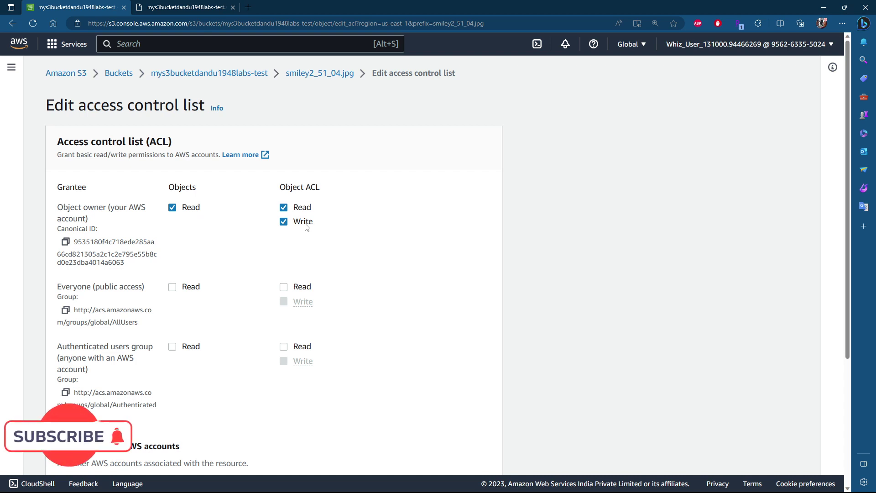
- Grant Everyone (public access) the Read permission on the object, acknowledge the effects of the change and save it
{"action": "left_click_drag", "start_coordinate": [89, 305], "coordinate": [58, 289]}
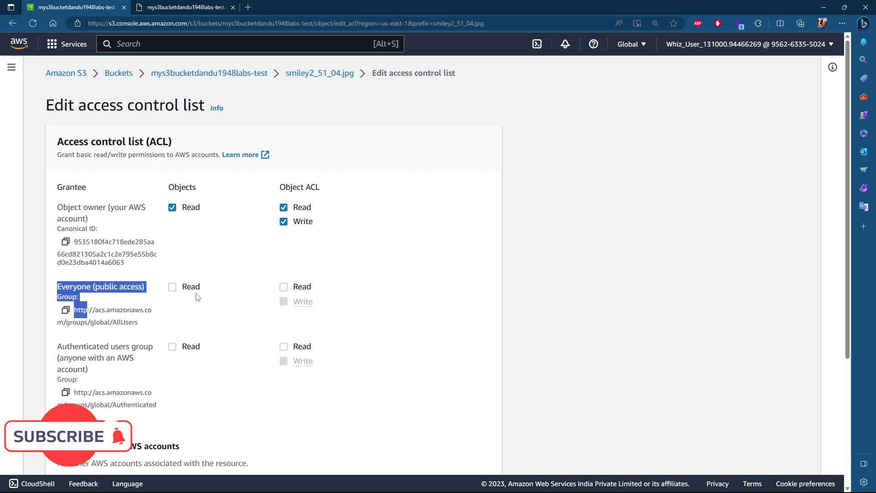
{"action": "left_click", "coordinate": [172, 287]}
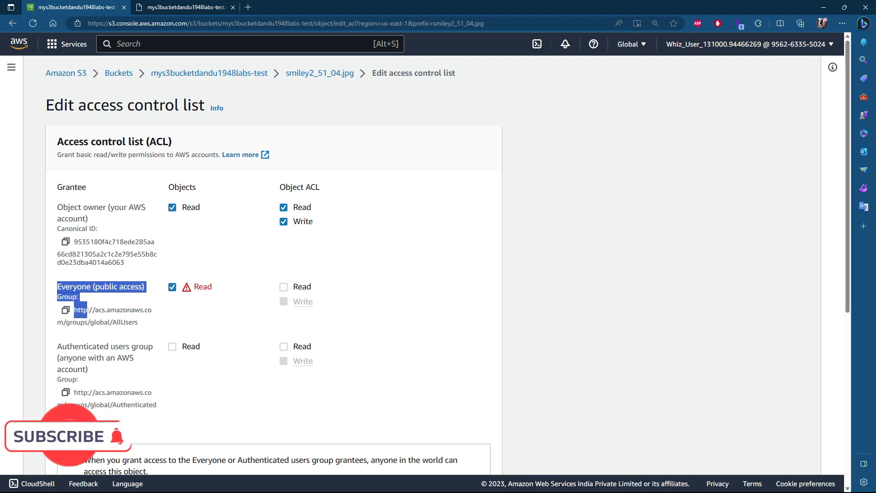
{"action": "scroll", "coordinate": [339, 336], "scroll_direction": "down", "scroll_amount": 5}
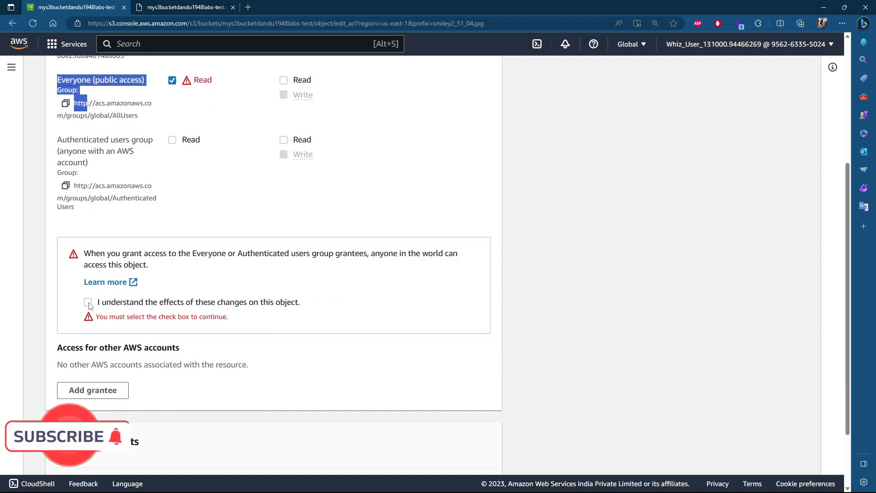
{"action": "left_click", "coordinate": [88, 302]}
{"action": "scroll", "coordinate": [235, 274], "scroll_direction": "down", "scroll_amount": 2}
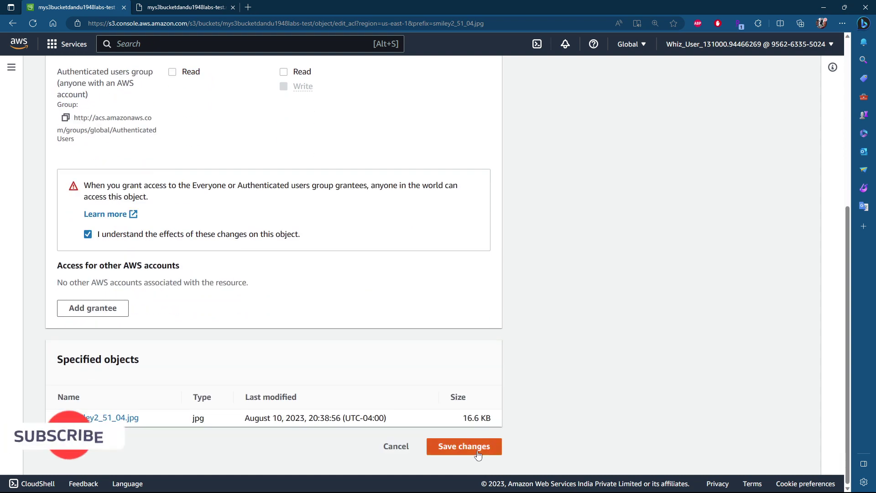
{"action": "left_click", "coordinate": [478, 447]}
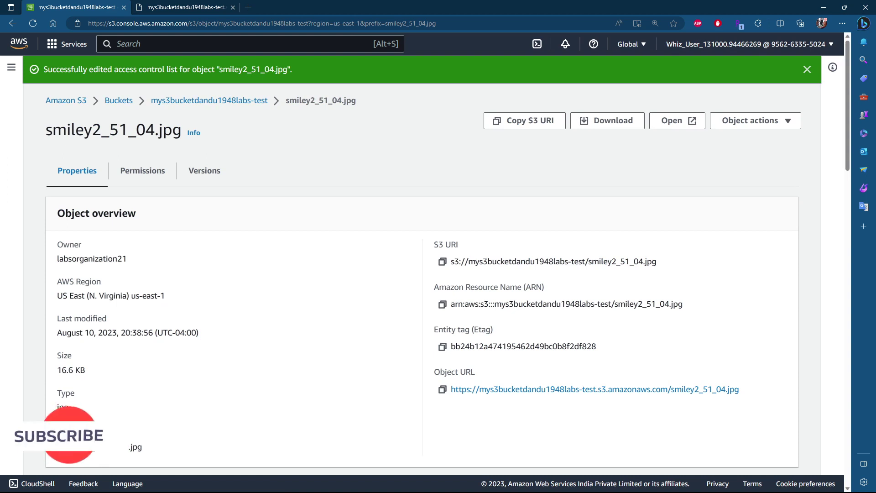
- Reload the object URL in the other browser tab and check it against the Object URL on the object's page
{"action": "left_click", "coordinate": [197, 8]}
{"action": "left_click", "coordinate": [327, 23]}
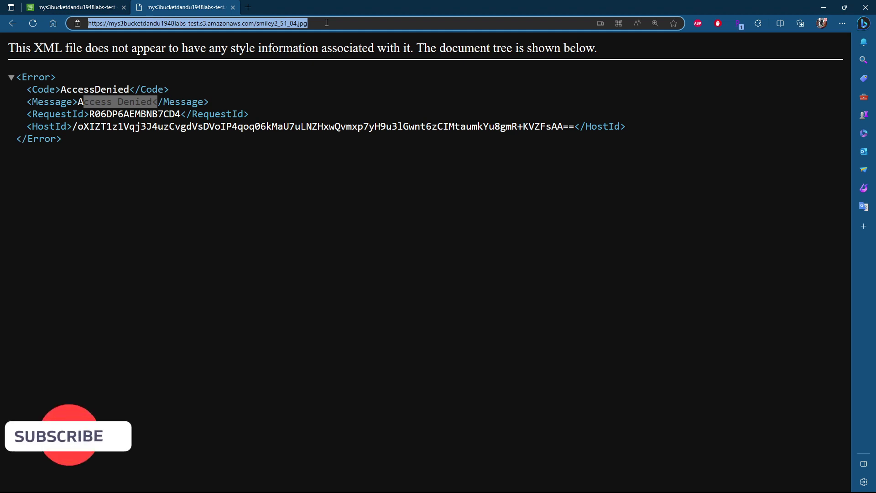
{"action": "key", "text": "Return"}
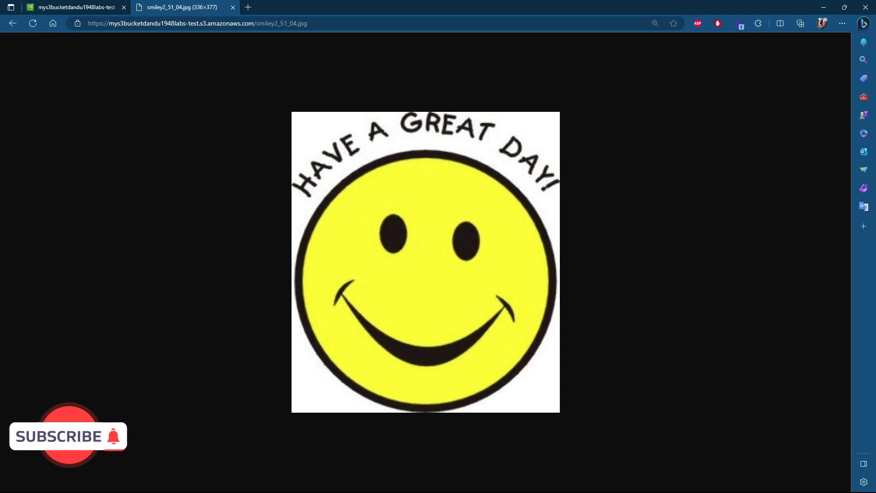
{"action": "mouse_move", "coordinate": [560, 174]}
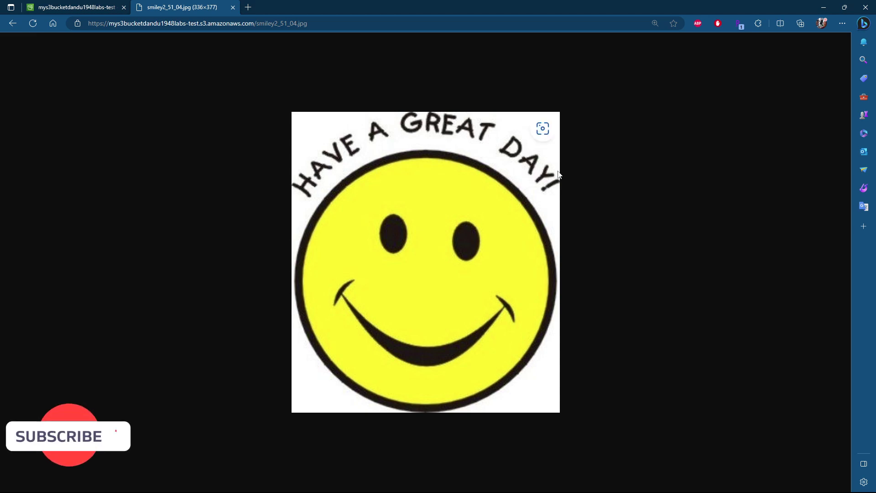
{"action": "key", "text": "ctrl+shift+Tab"}
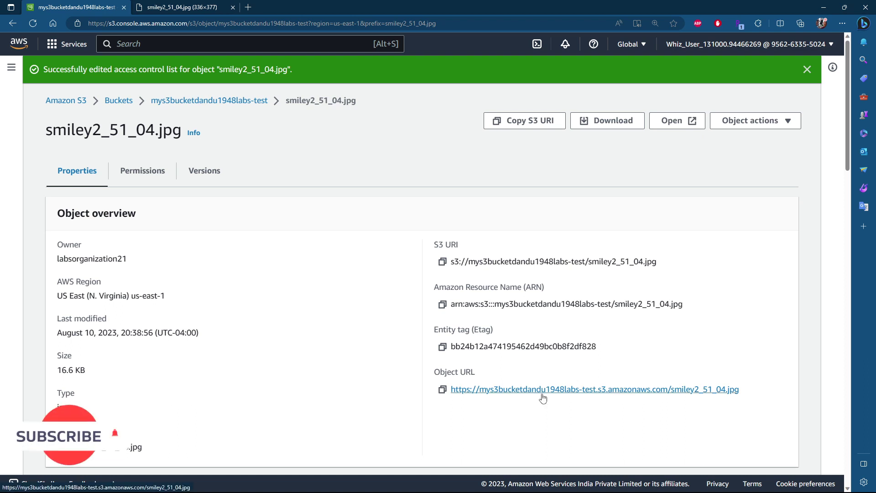
{"action": "left_click", "coordinate": [188, 8]}
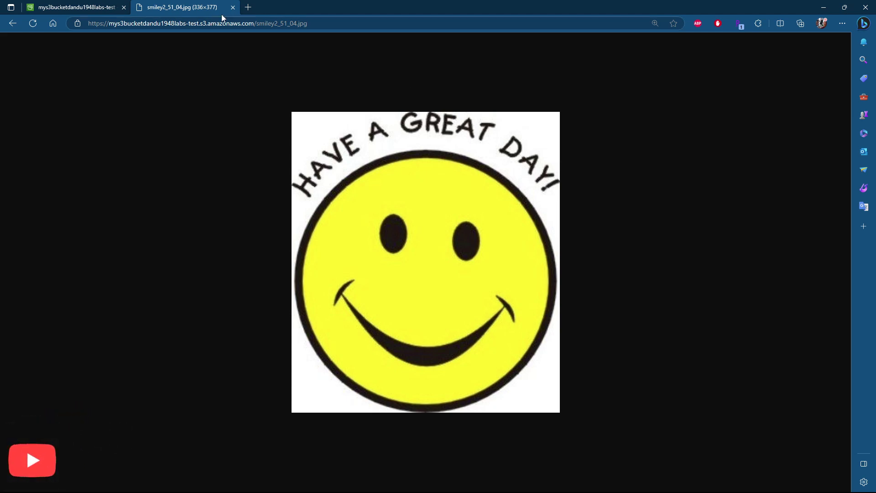
- Return to the bucket list, open the mys3bucketdandu1948labs-test bucket and go to the Bucket policy section of its permissions
{"action": "left_click", "coordinate": [75, 7]}
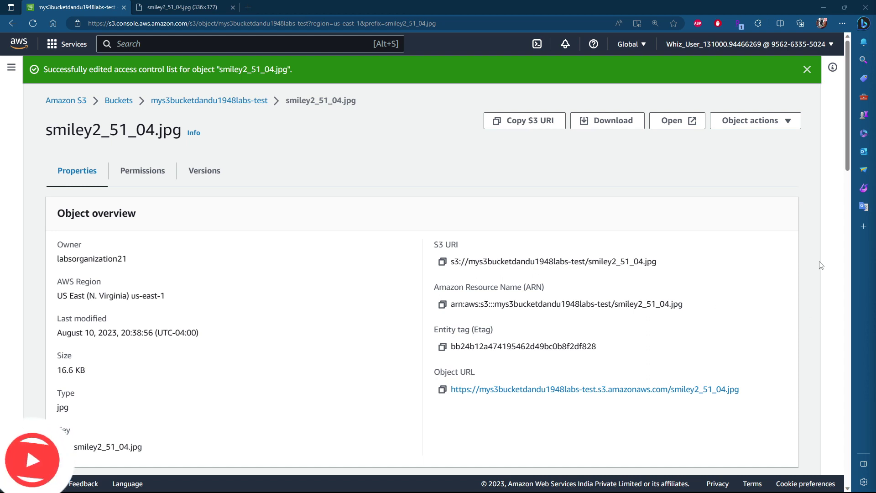
{"action": "left_click", "coordinate": [122, 105]}
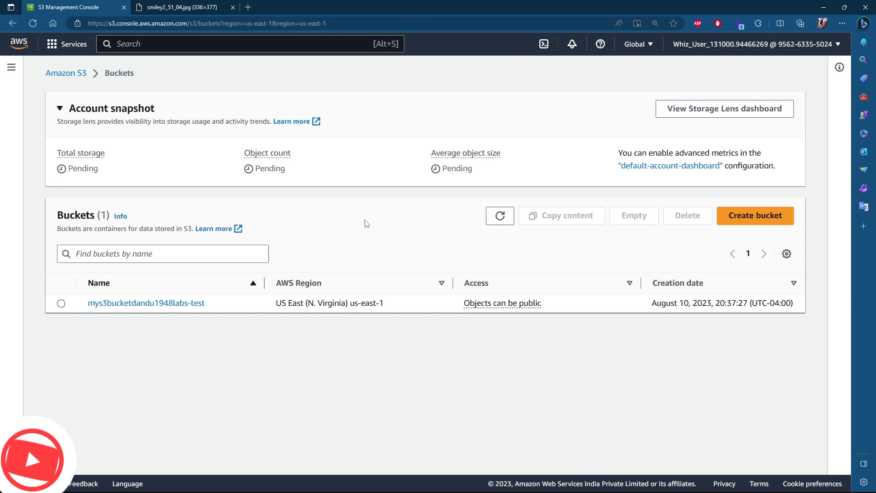
{"action": "left_click", "coordinate": [183, 304]}
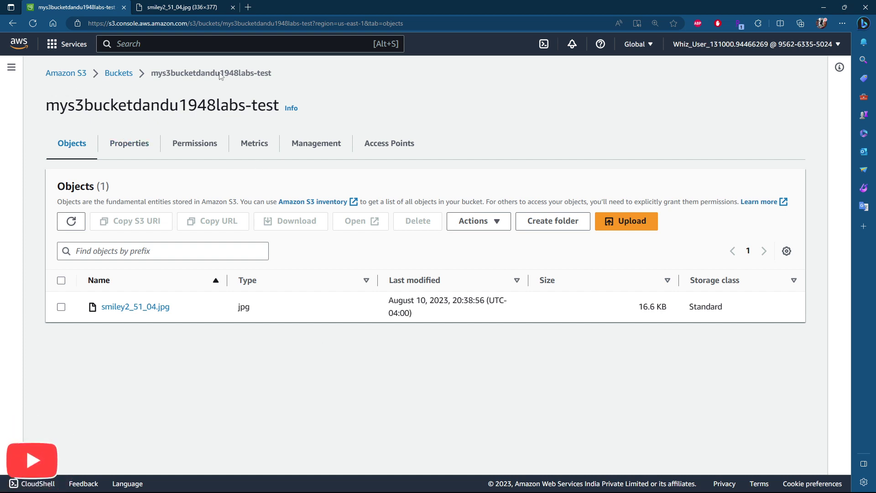
{"action": "left_click_drag", "start_coordinate": [271, 74], "coordinate": [220, 74]}
{"action": "left_click", "coordinate": [188, 344]}
{"action": "left_click", "coordinate": [199, 145]}
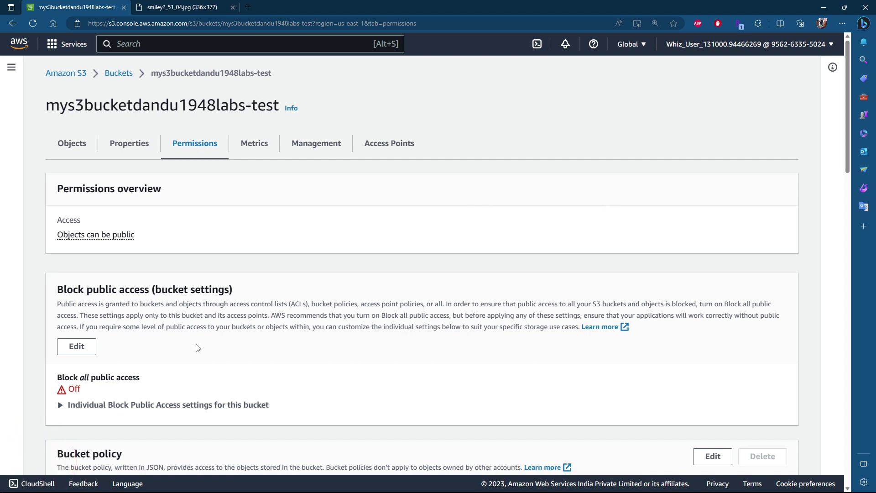
{"action": "scroll", "coordinate": [262, 359], "scroll_direction": "down", "scroll_amount": 3}
{"action": "left_click_drag", "start_coordinate": [123, 316], "coordinate": [56, 316]}
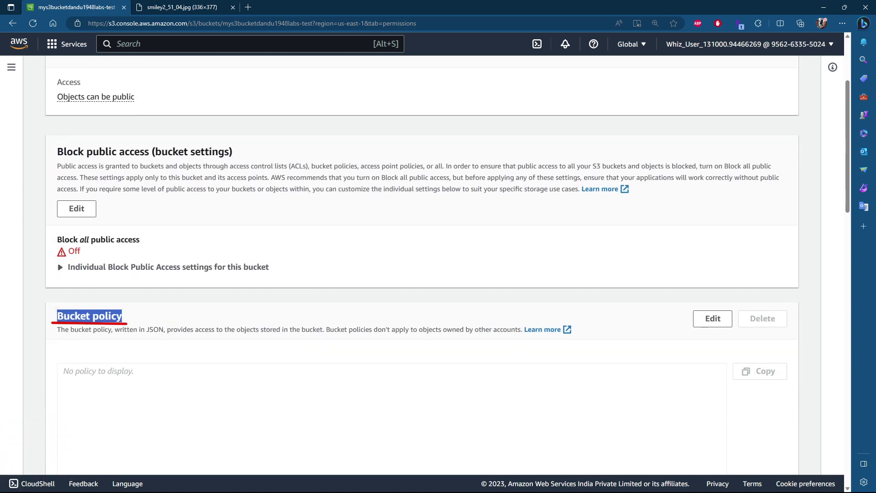
- Open the bucket policy for editing and paste a JSON policy allowing s3:GetObject for principal "*" with a placeholder bucket ARN
{"action": "scroll", "coordinate": [603, 295], "scroll_direction": "down", "scroll_amount": 2}
{"action": "scroll", "coordinate": [292, 361], "scroll_direction": "down", "scroll_amount": 3}
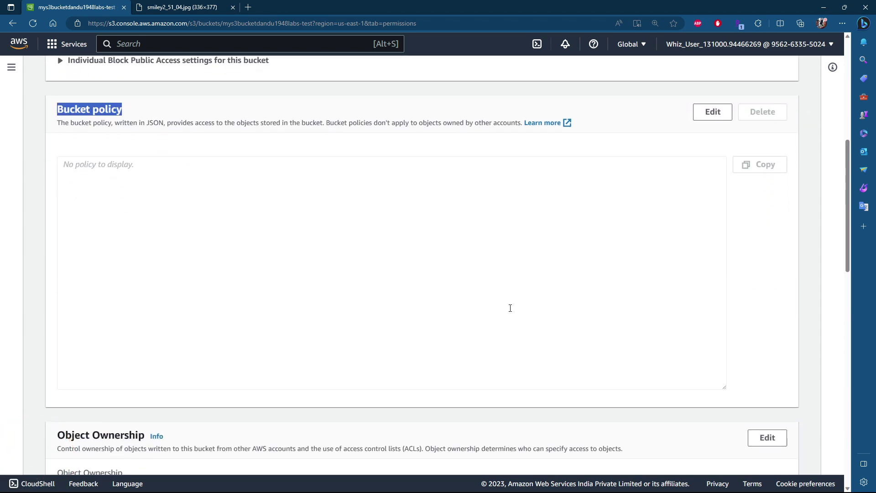
{"action": "left_click", "coordinate": [712, 112]}
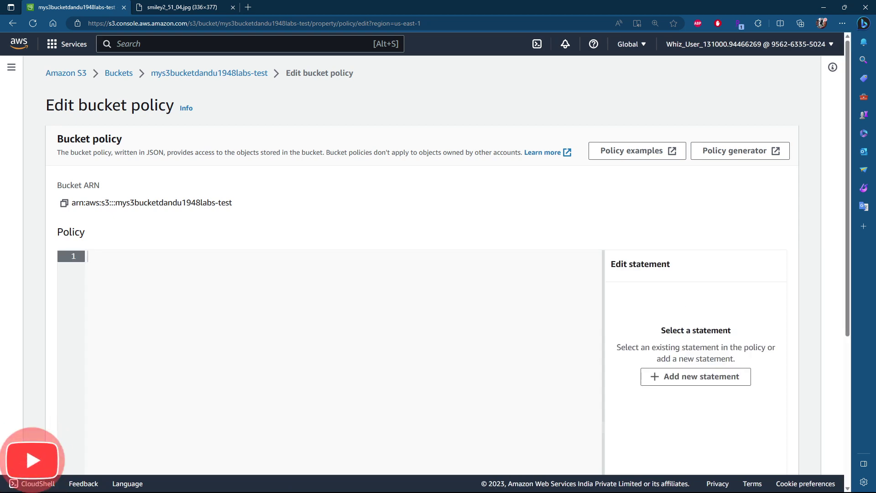
{"action": "scroll", "coordinate": [447, 307], "scroll_direction": "down", "scroll_amount": 5}
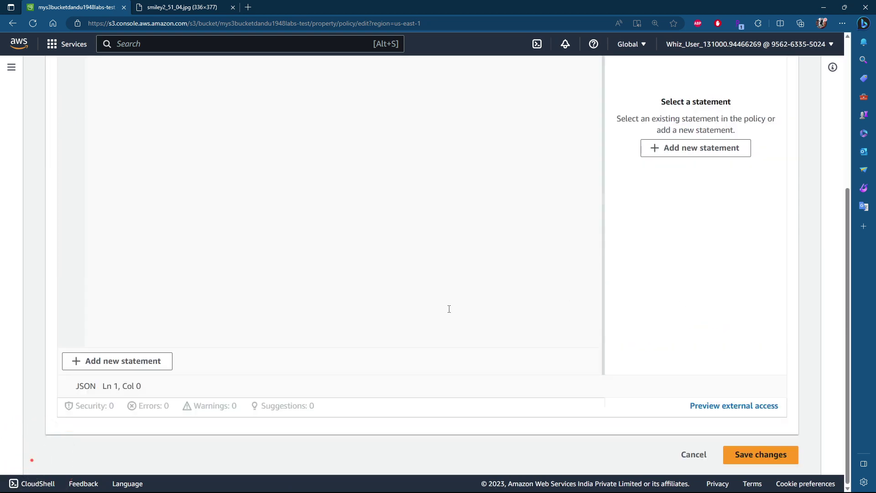
{"action": "scroll", "coordinate": [397, 264], "scroll_direction": "up", "scroll_amount": 5}
{"action": "left_click", "coordinate": [105, 263]}
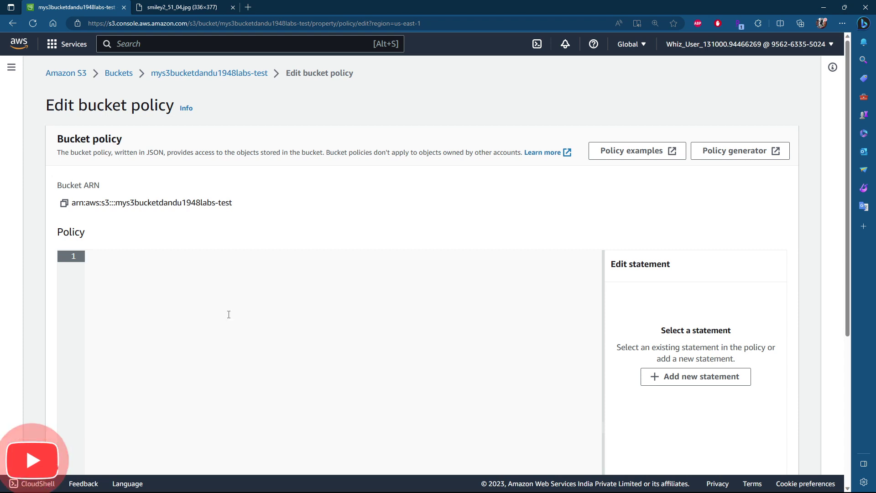
{"action": "scroll", "coordinate": [711, 302], "scroll_direction": "down", "scroll_amount": 5}
{"action": "scroll", "coordinate": [711, 302], "scroll_direction": "up", "scroll_amount": 5}
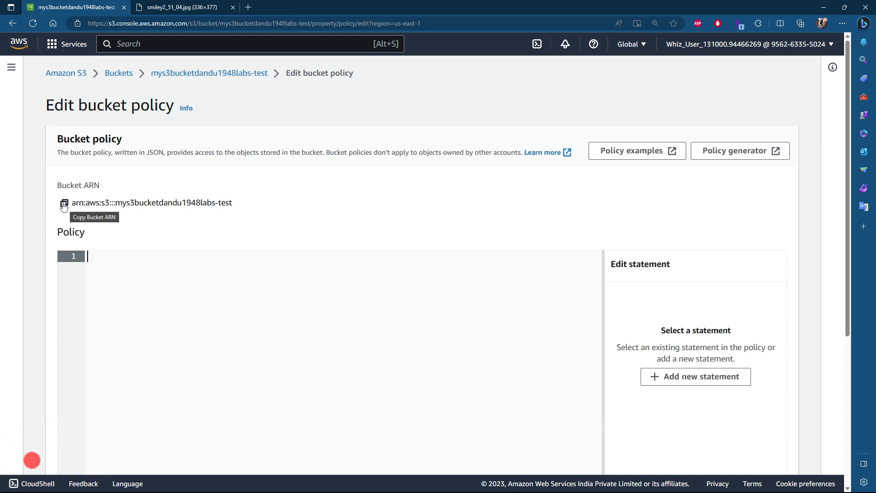
{"action": "left_click", "coordinate": [64, 203]}
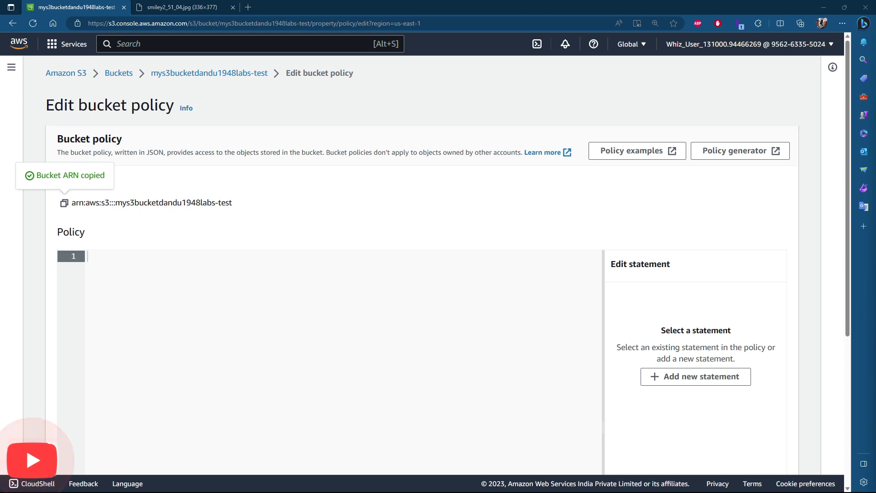
{"action": "key", "text": "ctrl+v"}
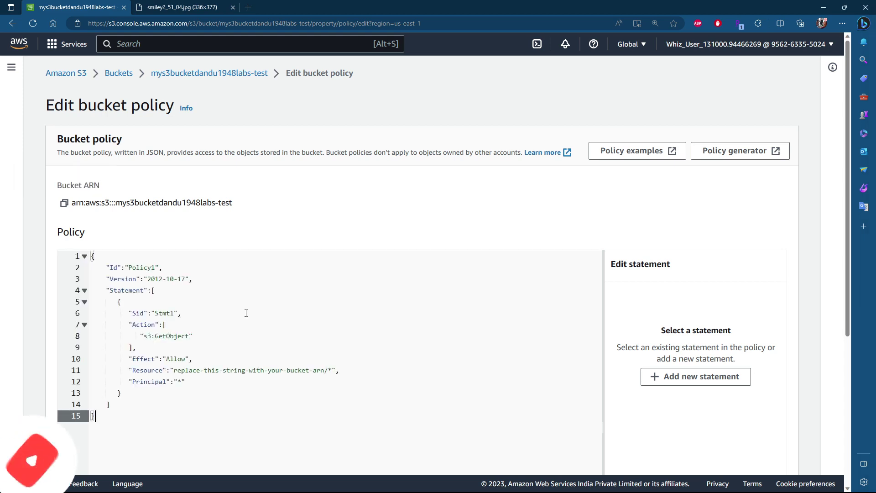
- Examine the pasted policy's Id, Version, Statement, Sid, Action and Effect entries
{"action": "left_click", "coordinate": [183, 313]}
{"action": "left_click", "coordinate": [122, 256]}
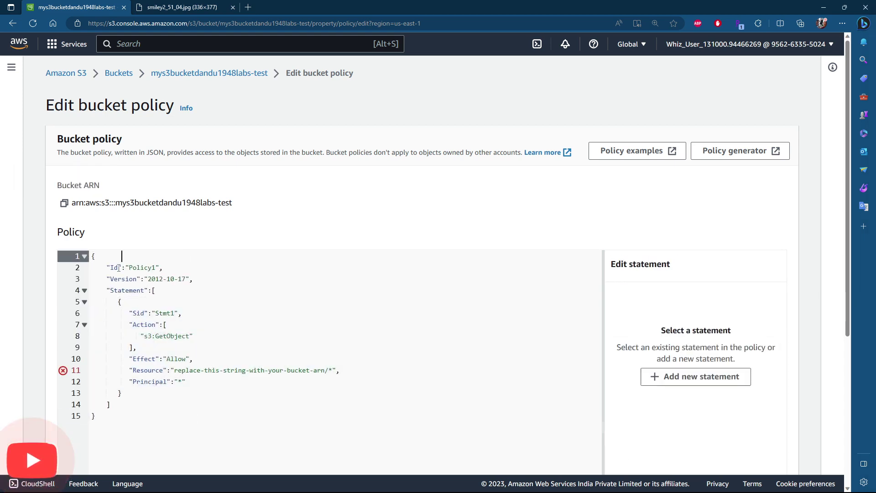
{"action": "left_click_drag", "start_coordinate": [109, 267], "coordinate": [169, 268]}
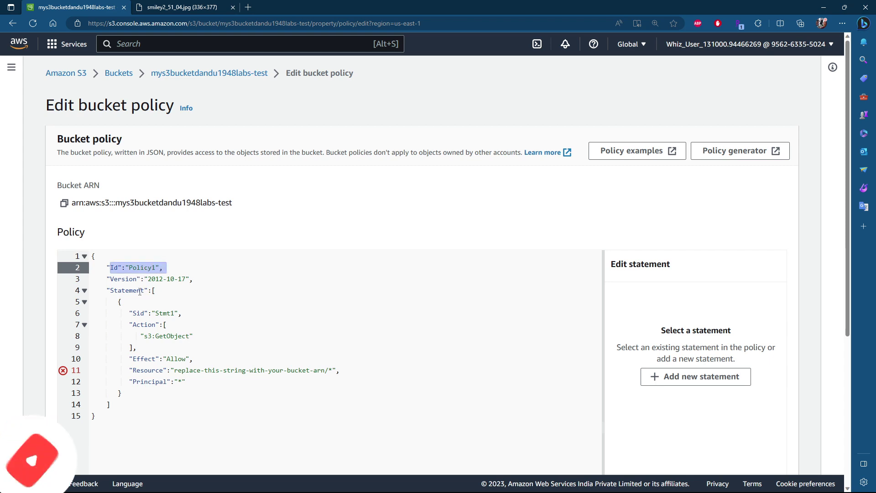
{"action": "left_click", "coordinate": [151, 279]}
{"action": "left_click", "coordinate": [180, 295]}
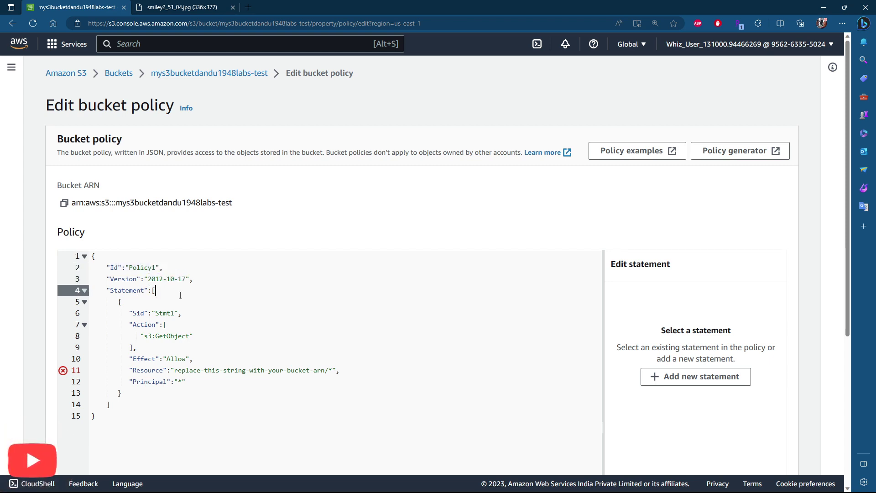
{"action": "left_click", "coordinate": [142, 314]}
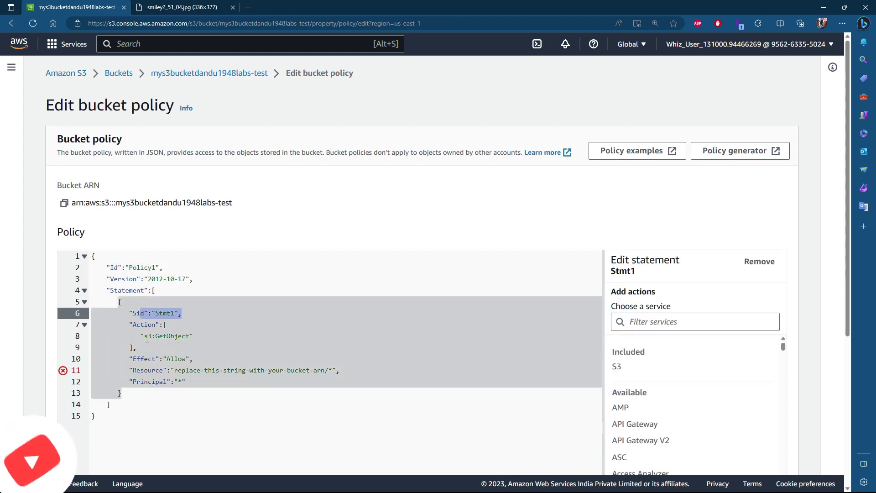
{"action": "left_click", "coordinate": [145, 337]}
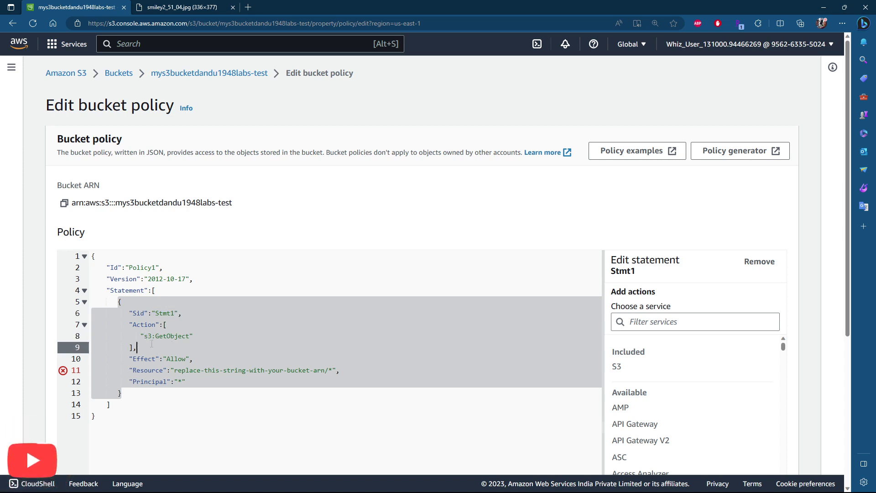
{"action": "left_click_drag", "start_coordinate": [145, 336], "coordinate": [190, 337]}
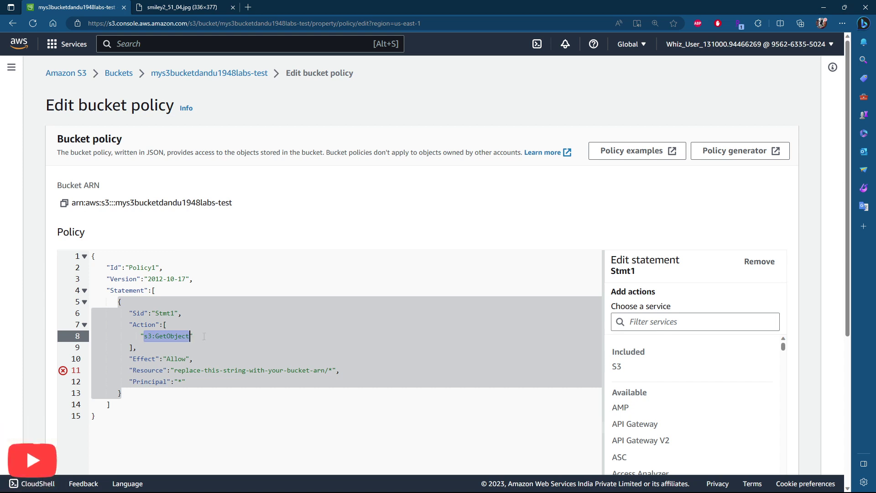
{"action": "left_click", "coordinate": [204, 336]}
{"action": "double_click", "coordinate": [145, 336]}
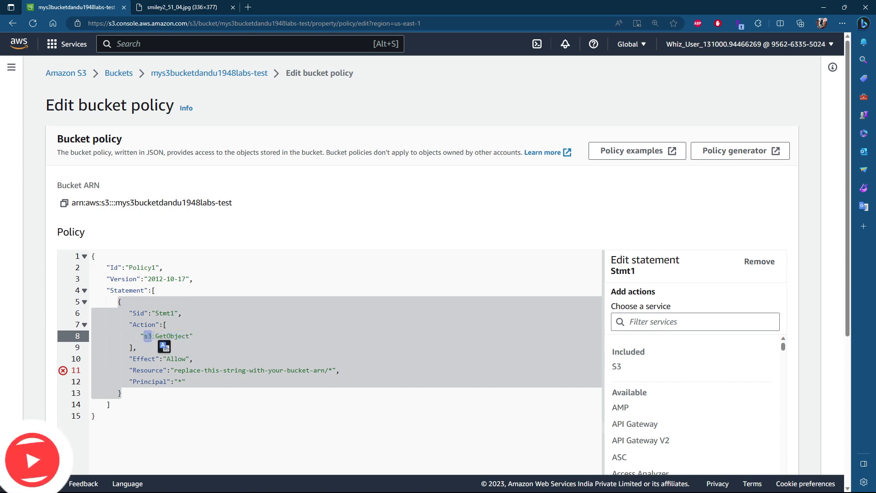
{"action": "left_click_drag", "start_coordinate": [193, 359], "coordinate": [144, 360]}
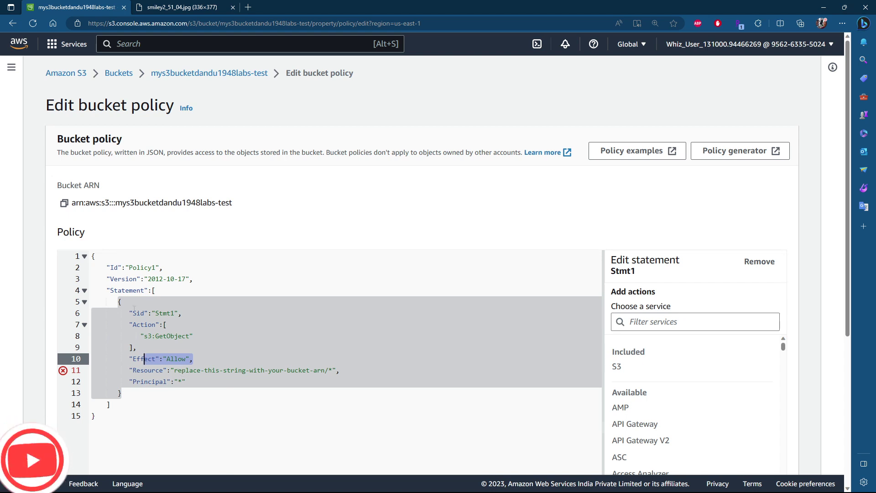
- Copy the bucket ARN and replace the placeholder in the policy's Resource value with it, keeping the /* ending
{"action": "left_click", "coordinate": [64, 203]}
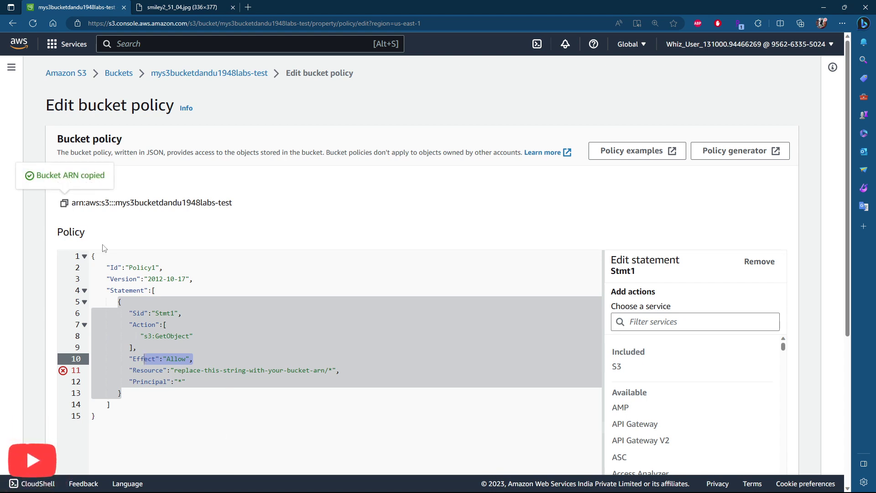
{"action": "left_click_drag", "start_coordinate": [175, 371], "coordinate": [325, 367]}
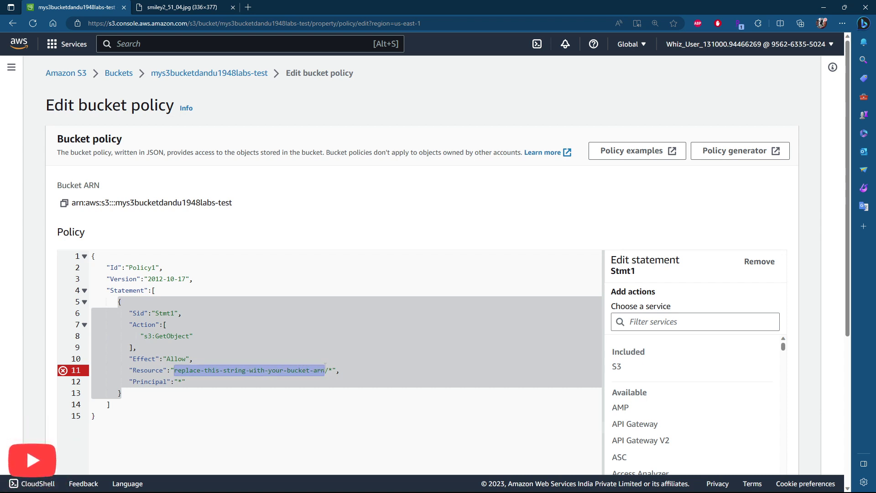
{"action": "key", "text": "ctrl+v"}
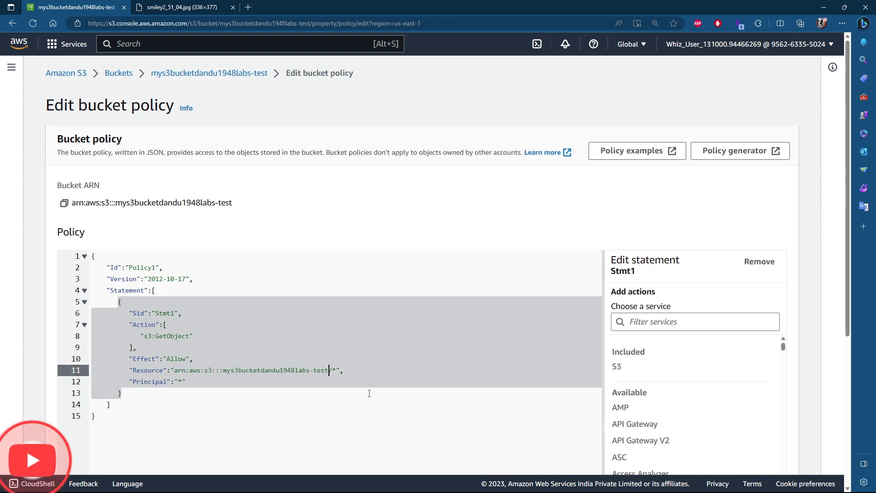
{"action": "left_click", "coordinate": [368, 393]}
{"action": "left_click", "coordinate": [217, 370]}
{"action": "left_click", "coordinate": [276, 267]}
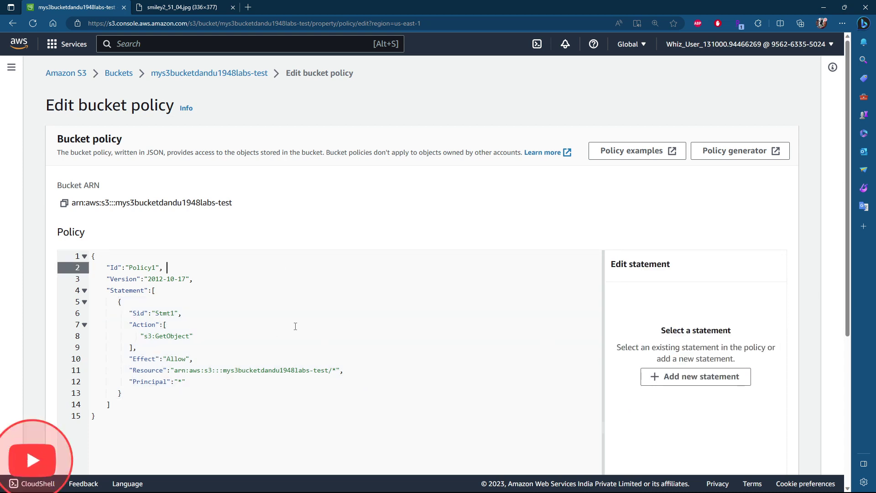
- Check the statement's Effect, Resource, Action and Principal values and save the bucket policy
{"action": "scroll", "coordinate": [295, 326], "scroll_direction": "down", "scroll_amount": 2}
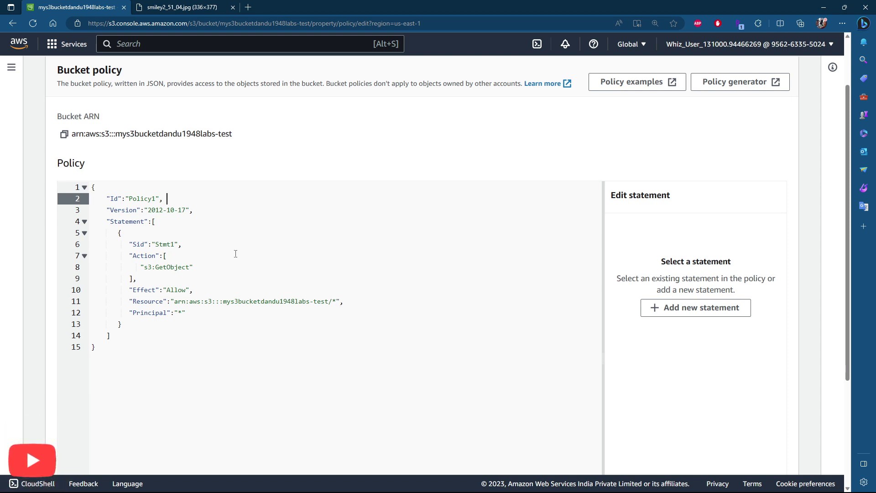
{"action": "left_click", "coordinate": [198, 293]}
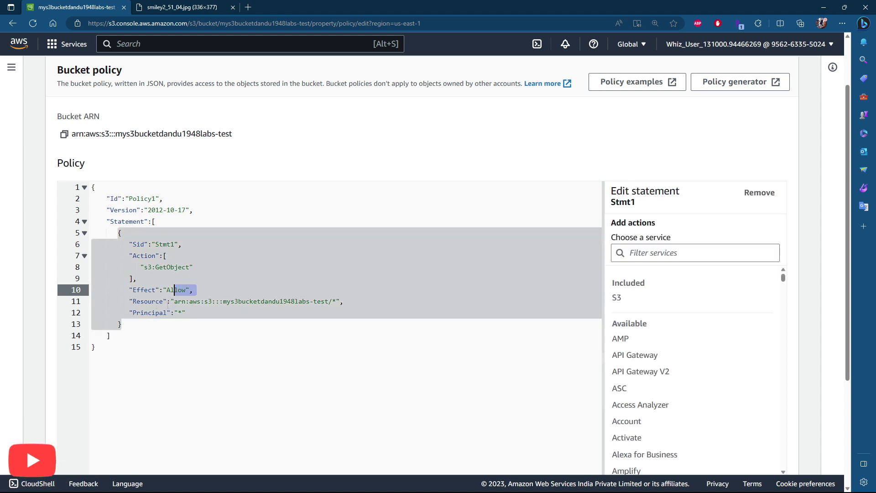
{"action": "left_click_drag", "start_coordinate": [170, 302], "coordinate": [348, 300]}
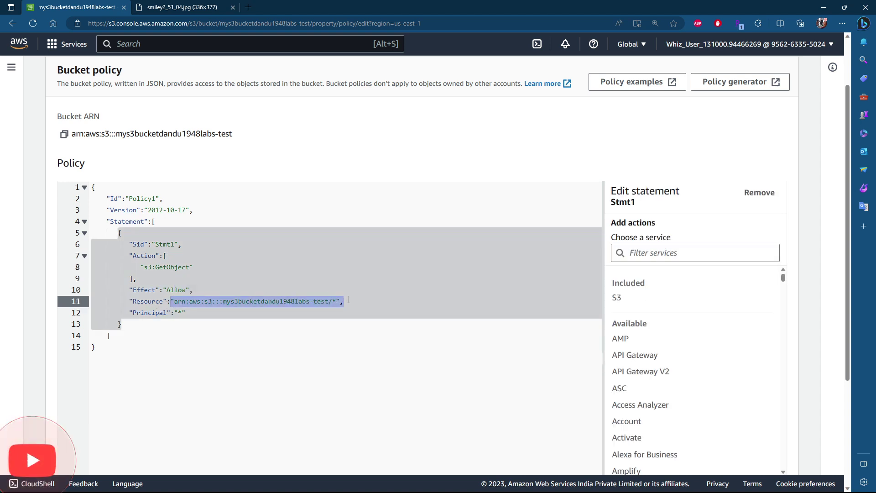
{"action": "left_click", "coordinate": [185, 279]}
{"action": "left_click_drag", "start_coordinate": [194, 267], "coordinate": [144, 267]}
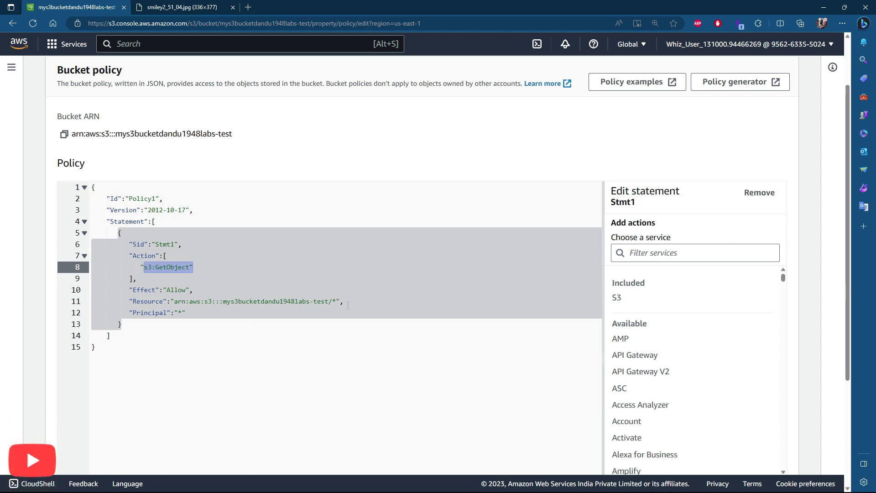
{"action": "left_click", "coordinate": [333, 301]}
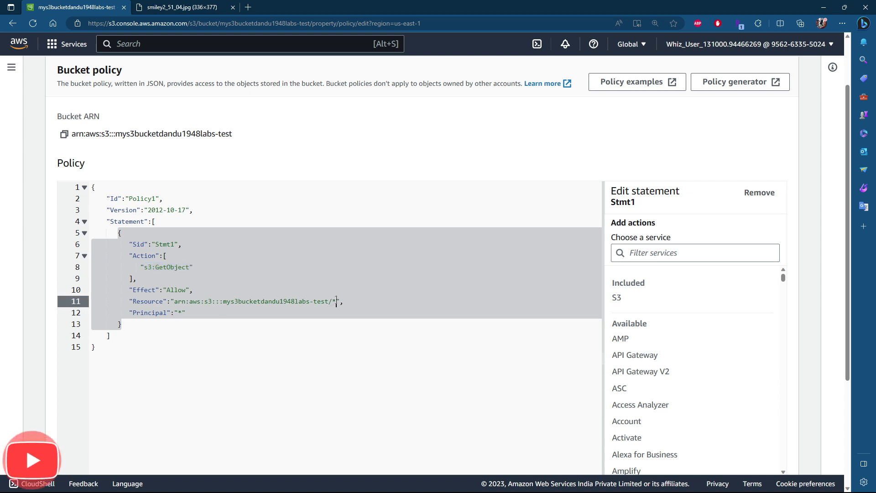
{"action": "left_click", "coordinate": [178, 313]}
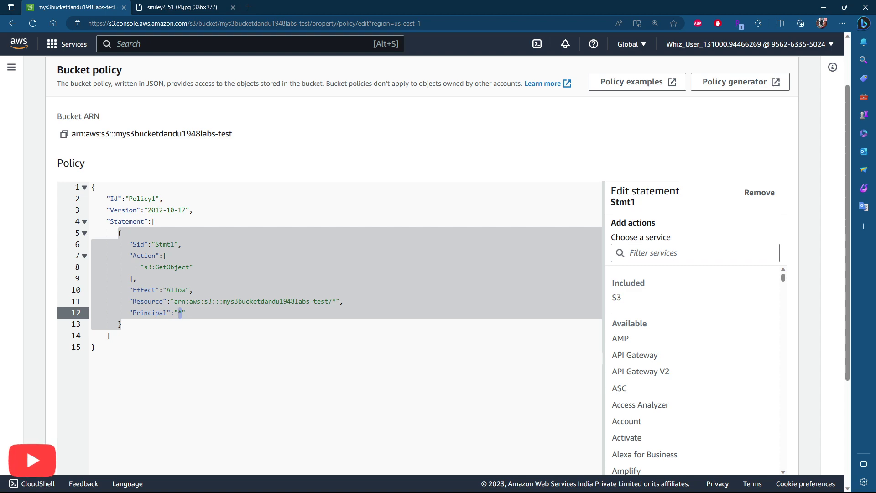
{"action": "scroll", "coordinate": [527, 320], "scroll_direction": "down", "scroll_amount": 4}
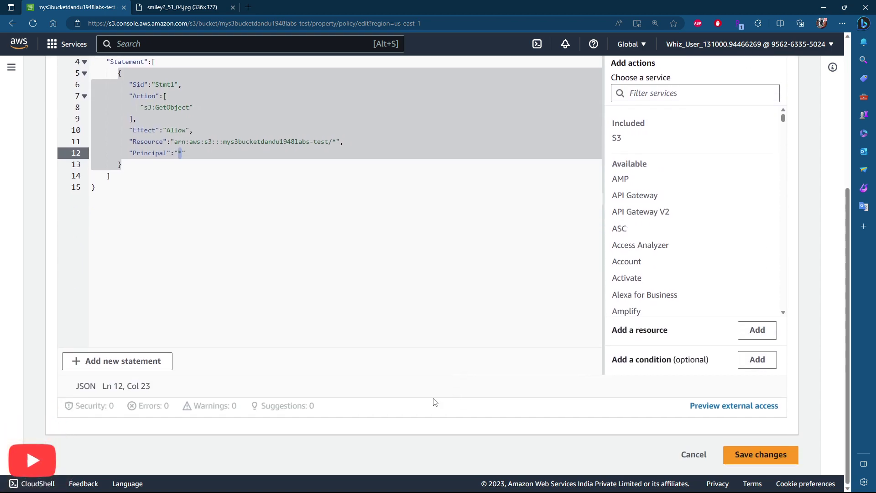
{"action": "left_click", "coordinate": [773, 461]}
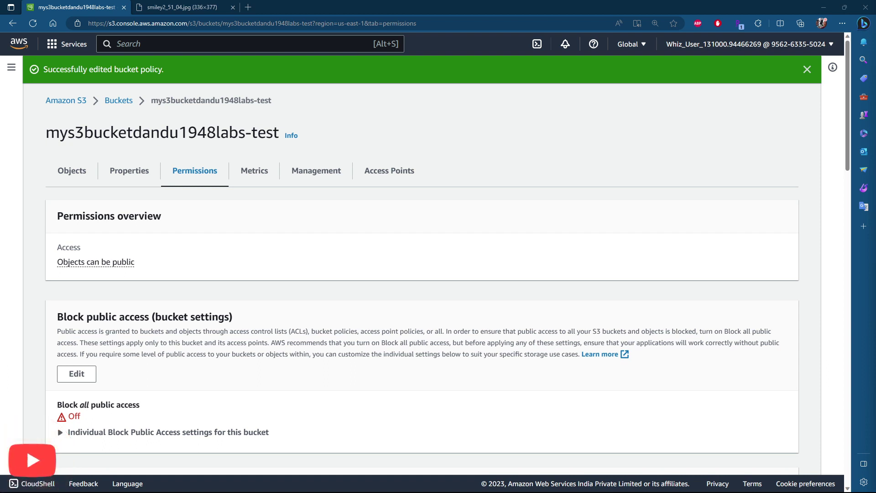
- Return to the bucket list, open the mys3bucketdandu1948labs-test bucket and start a new upload
{"action": "left_click", "coordinate": [118, 100]}
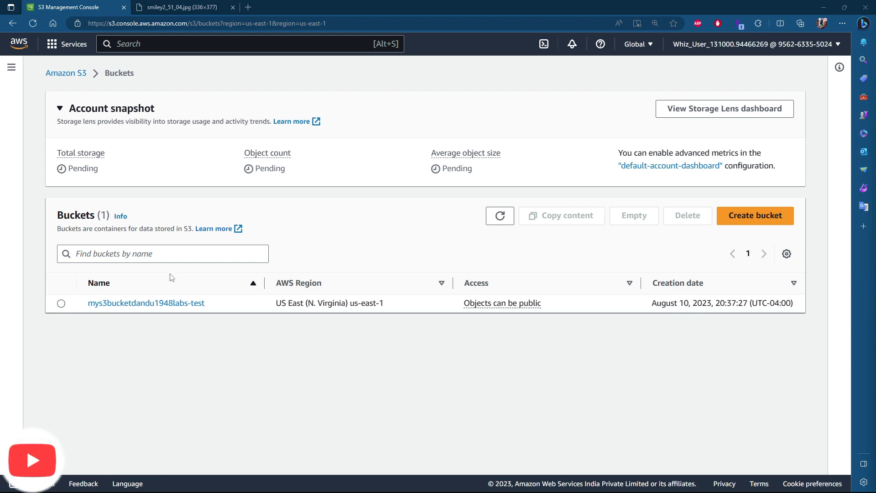
{"action": "left_click", "coordinate": [158, 304]}
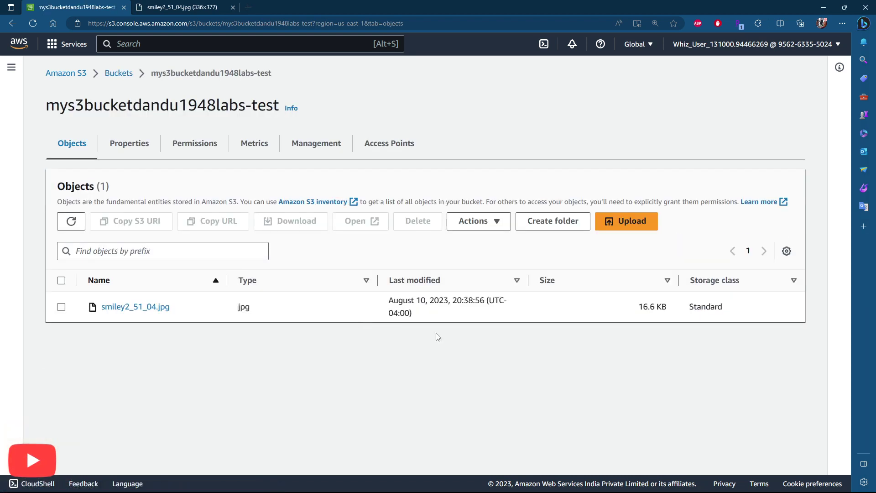
{"action": "left_click", "coordinate": [632, 221]}
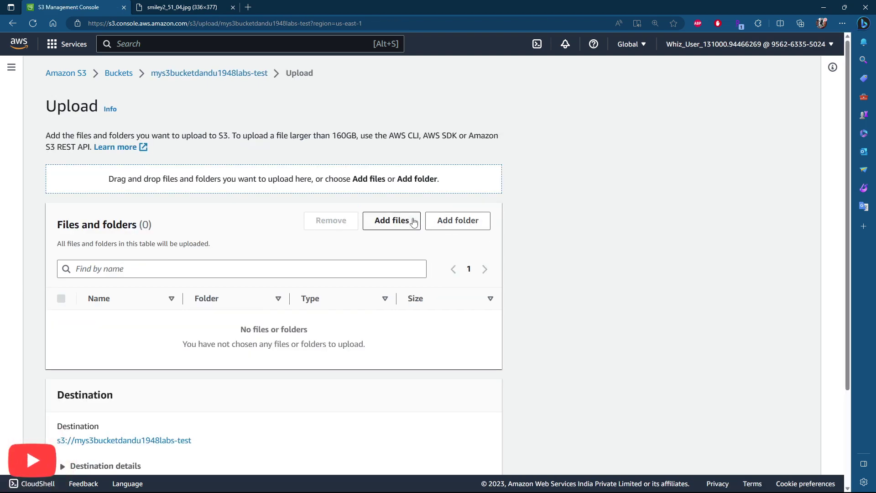
- Add the image file "Cyber Threats Defenders png.png" and upload it to the bucket
{"action": "left_click", "coordinate": [412, 221]}
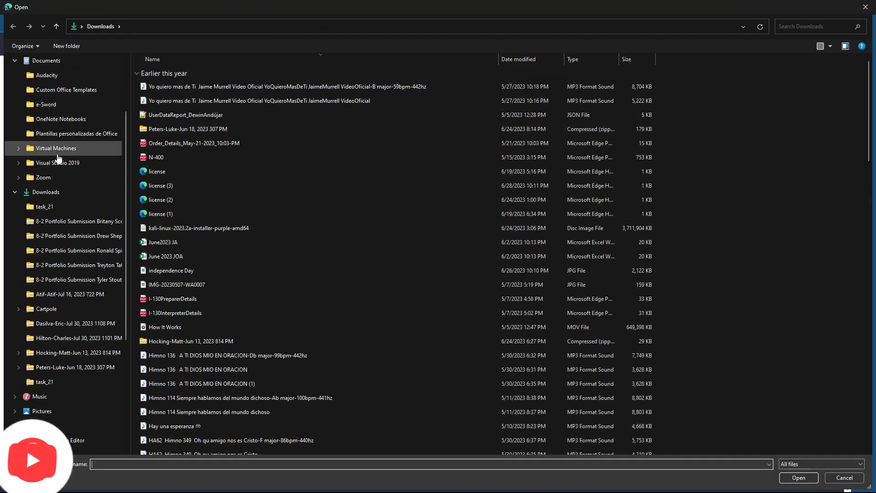
{"action": "scroll", "coordinate": [53, 182], "scroll_direction": "up", "scroll_amount": 2}
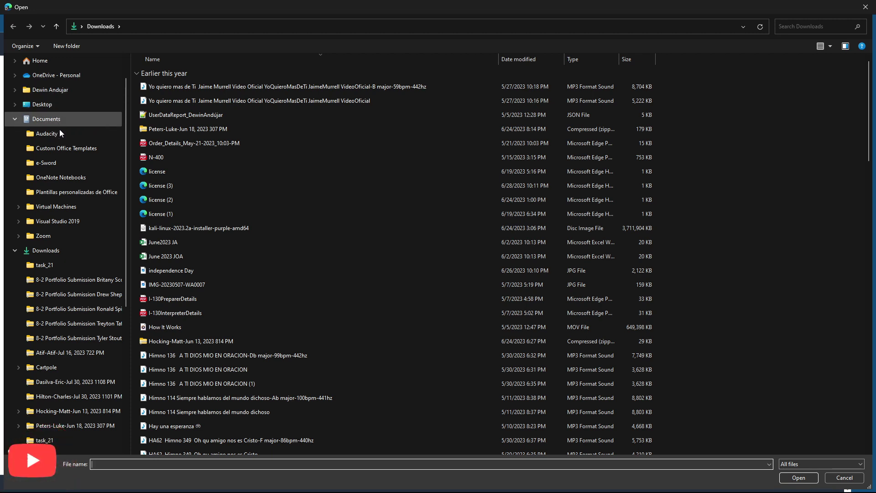
{"action": "left_click", "coordinate": [53, 251]}
{"action": "left_click", "coordinate": [188, 127]}
{"action": "left_click", "coordinate": [799, 477]}
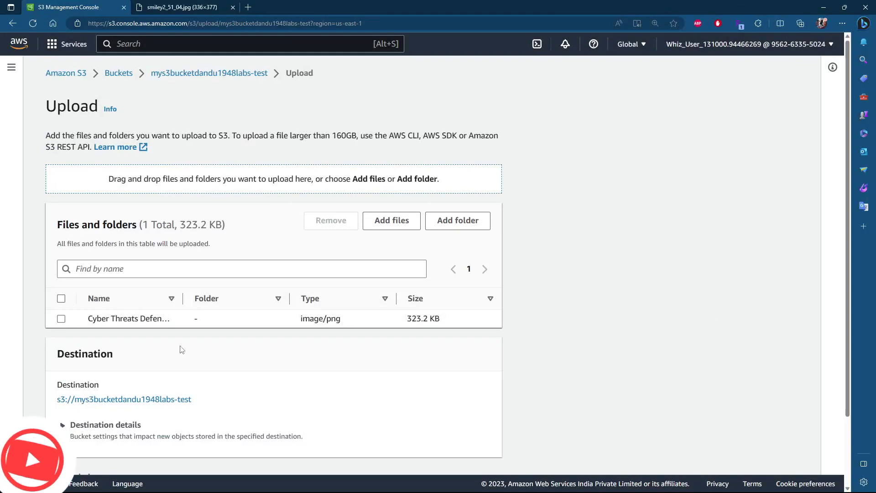
{"action": "scroll", "coordinate": [183, 350], "scroll_direction": "down", "scroll_amount": 3}
{"action": "left_click", "coordinate": [487, 457]}
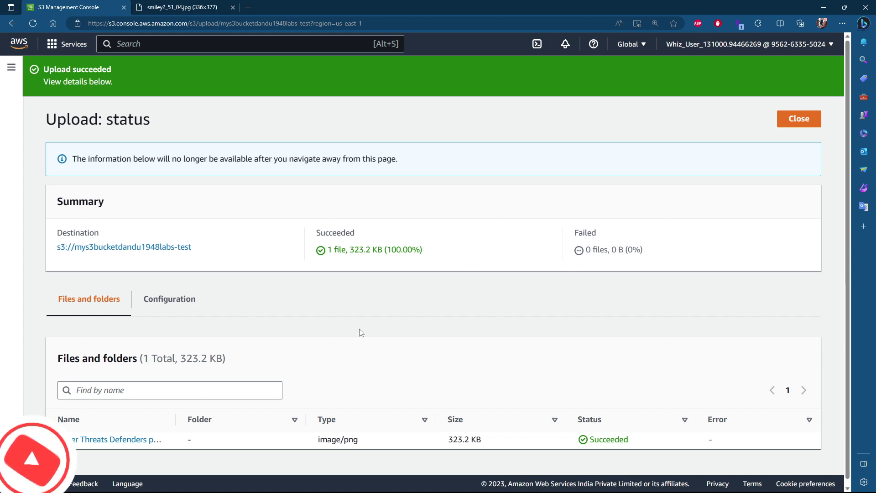
- Open the details page of the uploaded Cyber Threats Defenders image and copy its Object URL
{"action": "scroll", "coordinate": [180, 420], "scroll_direction": "down", "scroll_amount": 1}
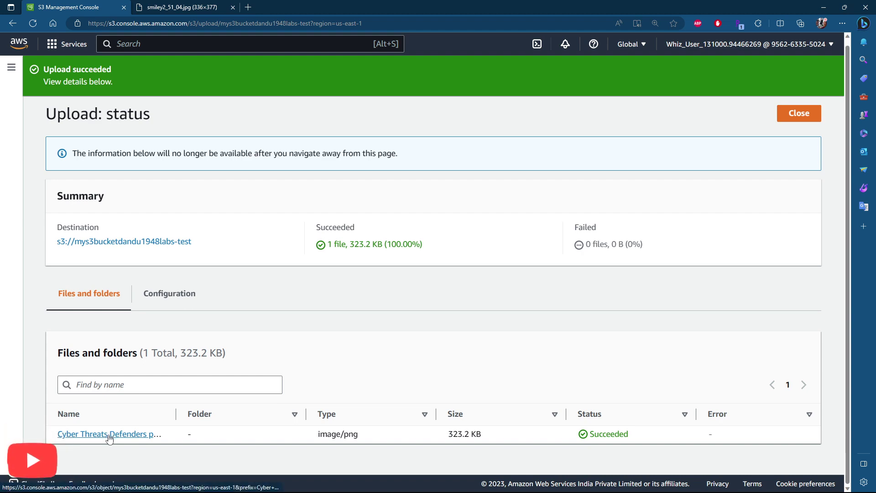
{"action": "left_click", "coordinate": [109, 435]}
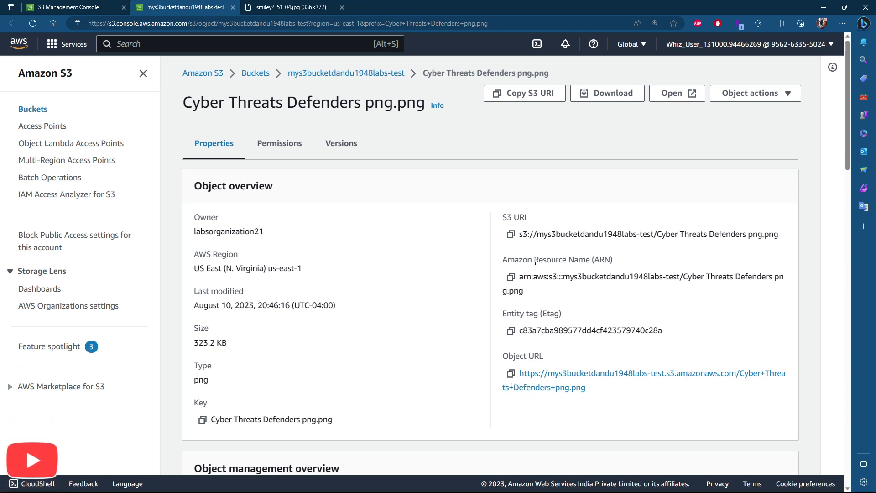
{"action": "left_click", "coordinate": [511, 374]}
- Load the copied object URL in the browser tab showing the smiley image to test public access
{"action": "left_click", "coordinate": [320, 7]}
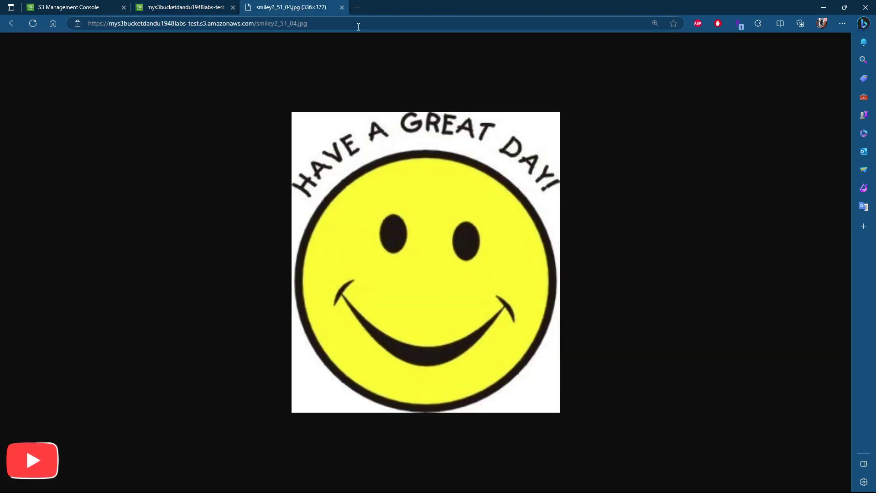
{"action": "left_click", "coordinate": [358, 27]}
{"action": "key", "text": "ctrl+v"}
{"action": "key", "text": "Return"}
{"action": "key", "text": "ctrl+minus"}
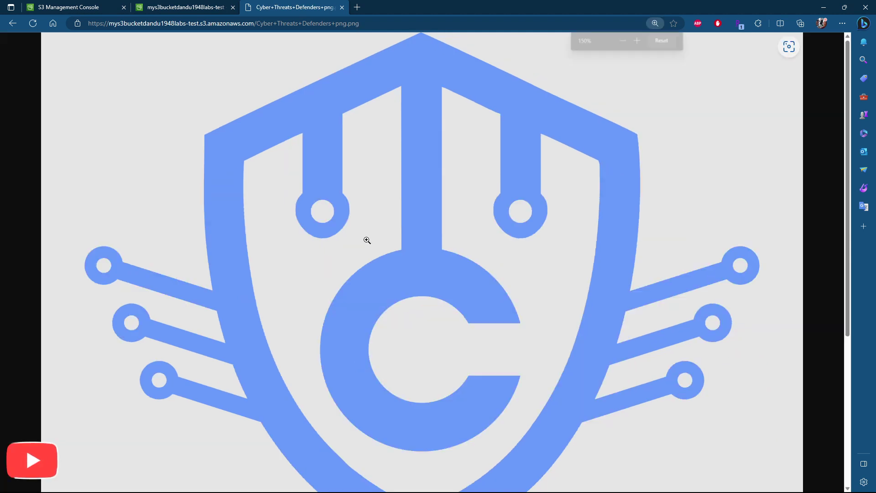